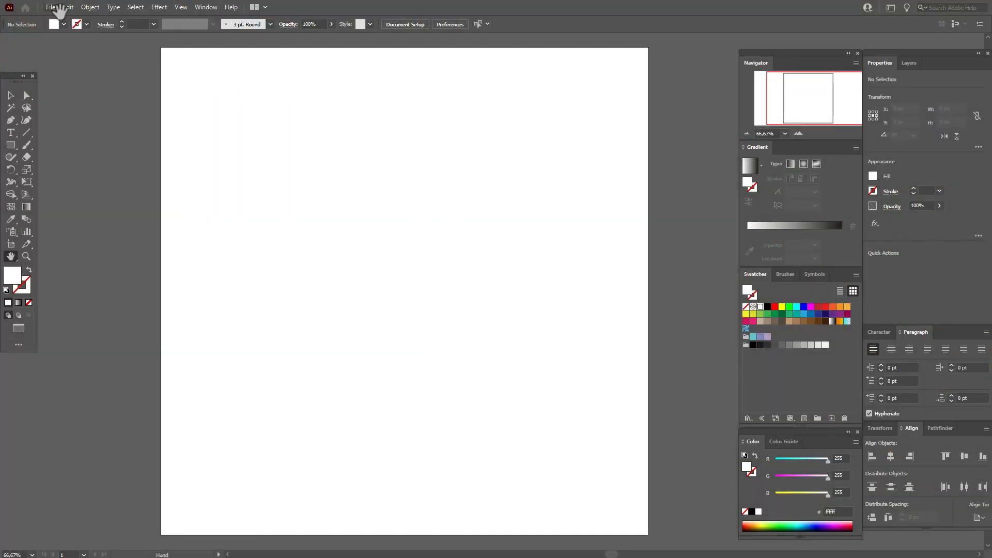
Place the branch sketch photo on the artboard about 523 px wide and 930 px high, and move it near the centre
left_click(50, 7)
left_click(115, 190)
left_click(406, 171)
left_click(542, 502)
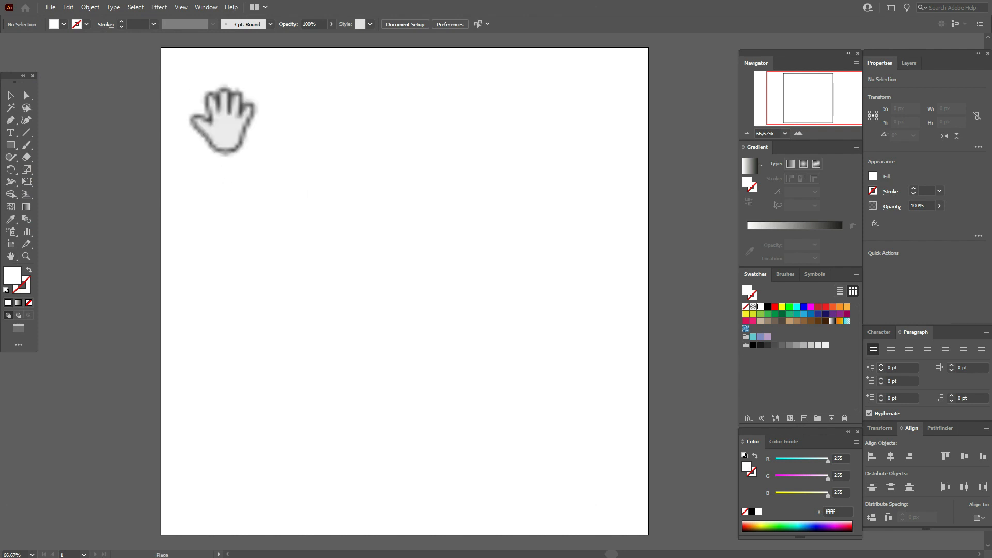
mouse_move(177, 58)
left_mouse_down()
mouse_move(293, 155)
mouse_move(560, 522)
left_mouse_up()
key("space")
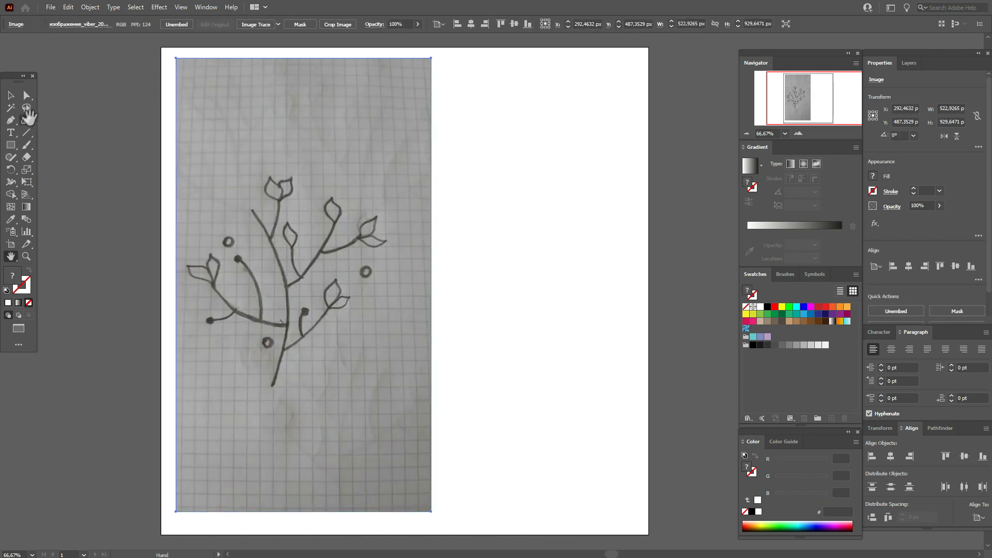
mouse_move(331, 206)
left_mouse_down()
mouse_move(408, 213)
mouse_move(393, 213)
left_mouse_up()
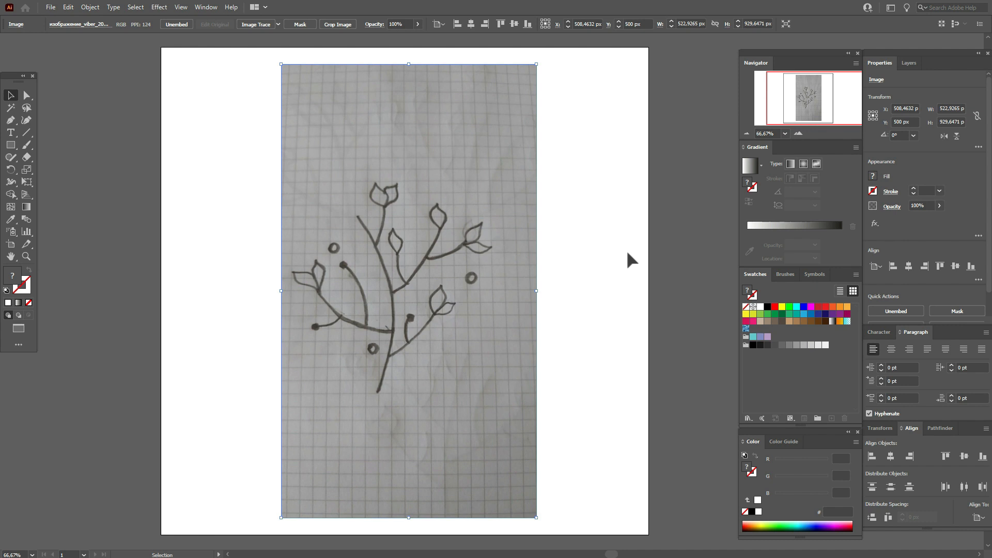
Image-trace the placed sketch in Black and White mode with a threshold of 109
left_click(214, 13)
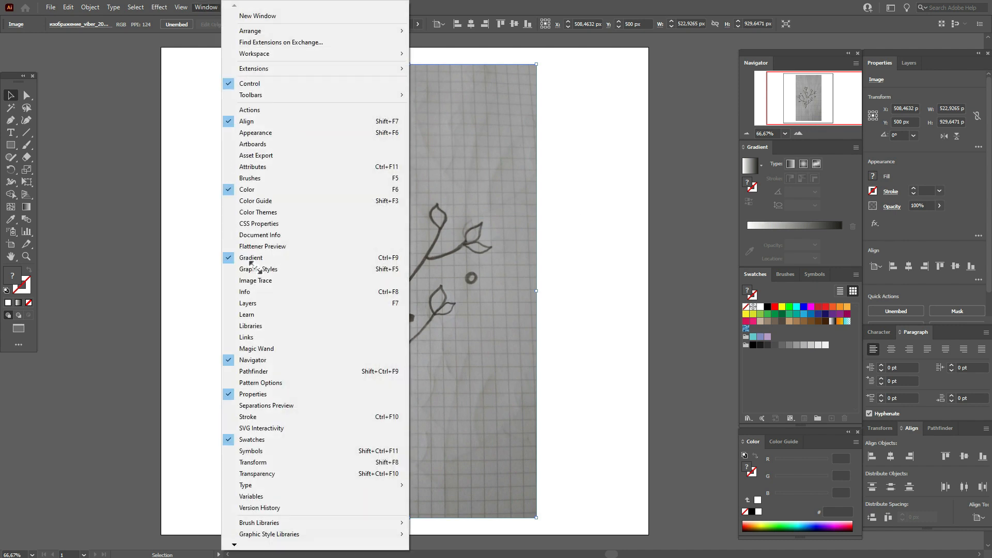
left_click(262, 282)
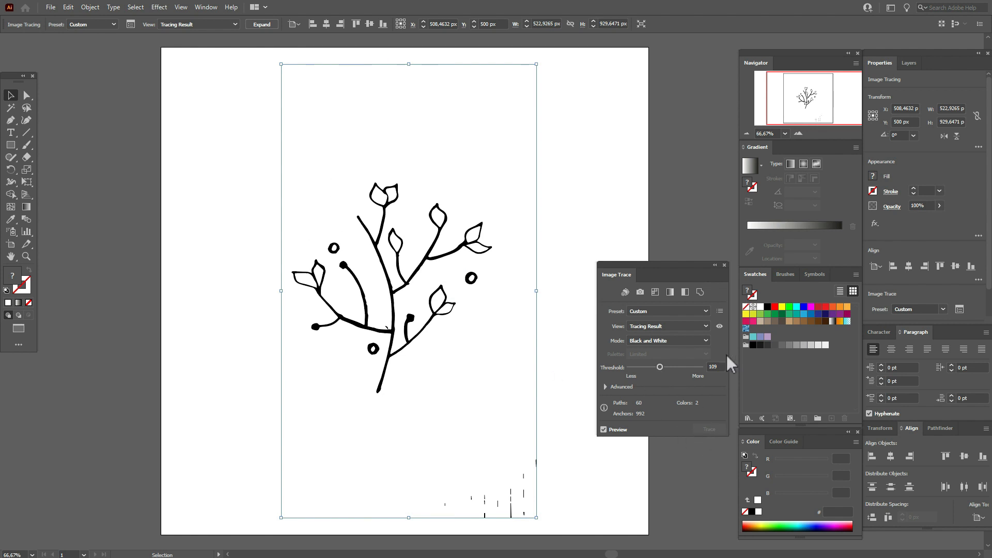
left_click(725, 265)
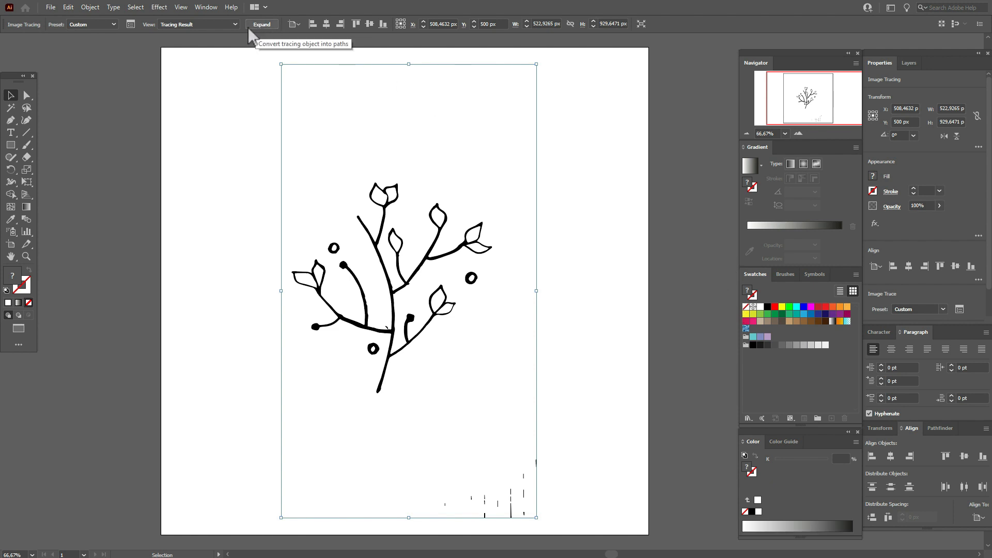
Expand the traced sketch into editable paths, with Object and Fill included
left_click(92, 8)
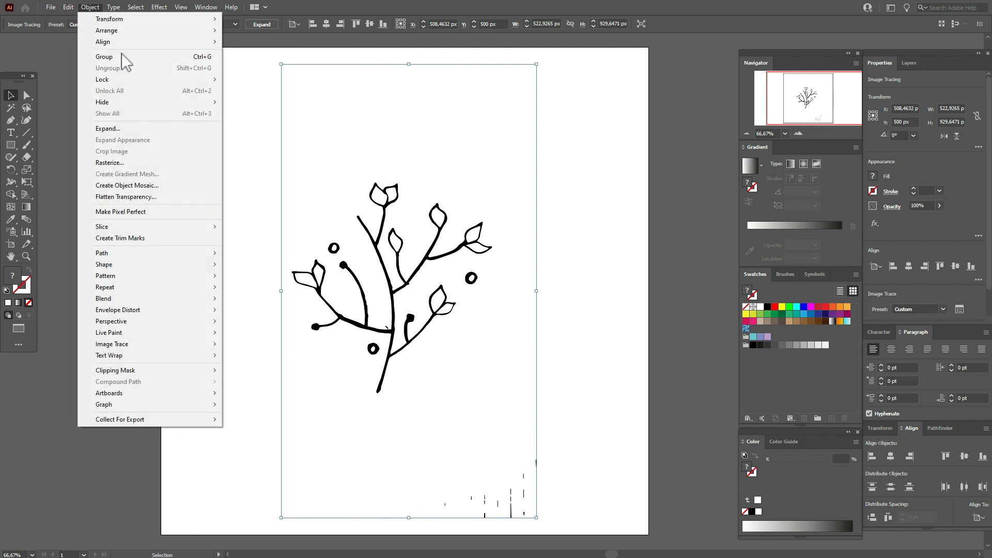
left_click(150, 128)
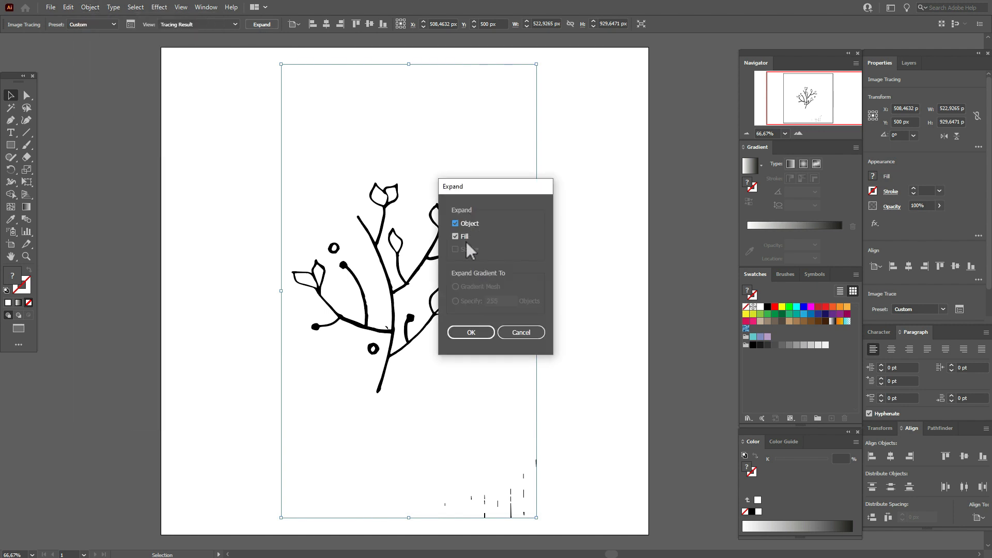
left_click(482, 336)
Fully ungroup the expanded tracing, repeating the ungrouping until the separate paths can be selected
right_click(465, 287)
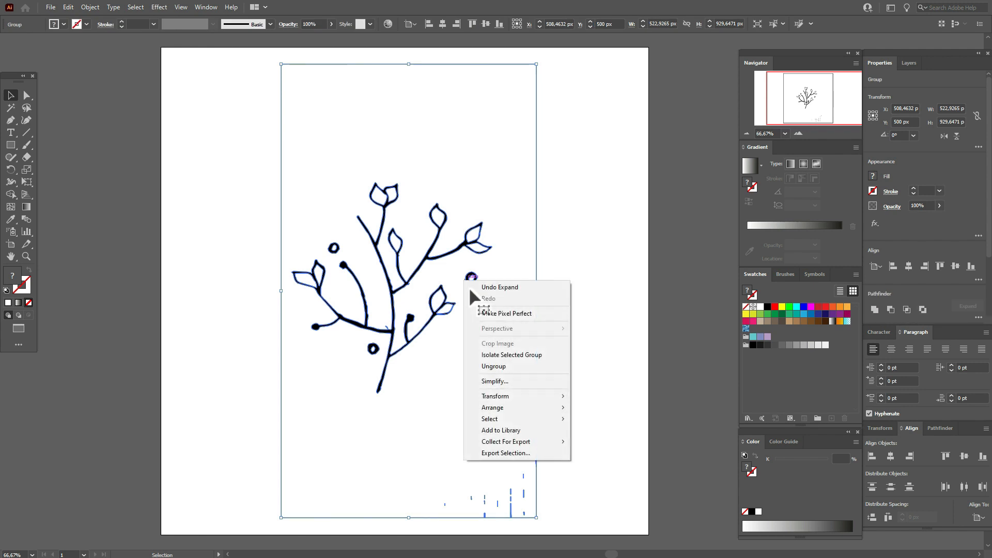
left_click(499, 368)
left_click(590, 326)
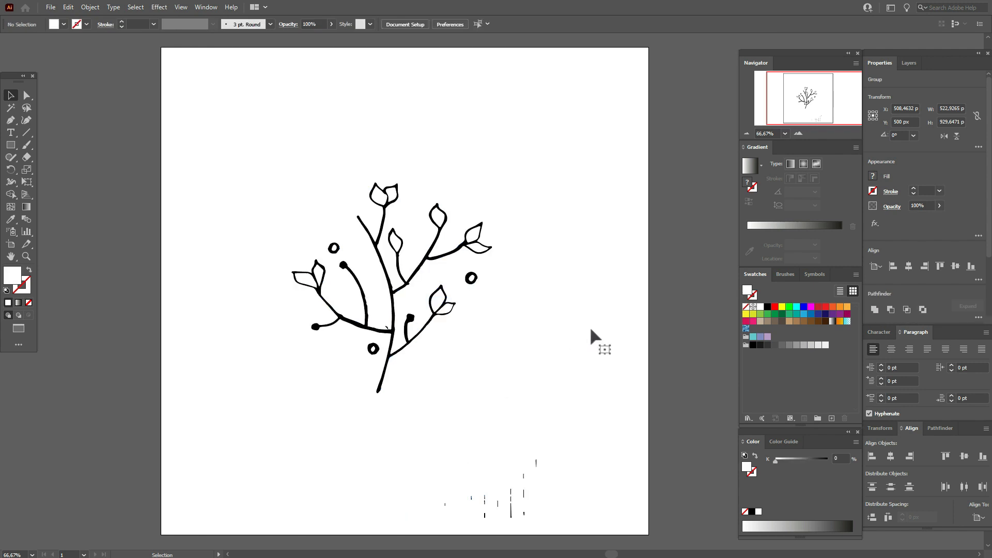
left_click(419, 280)
right_click(418, 269)
left_click(460, 351)
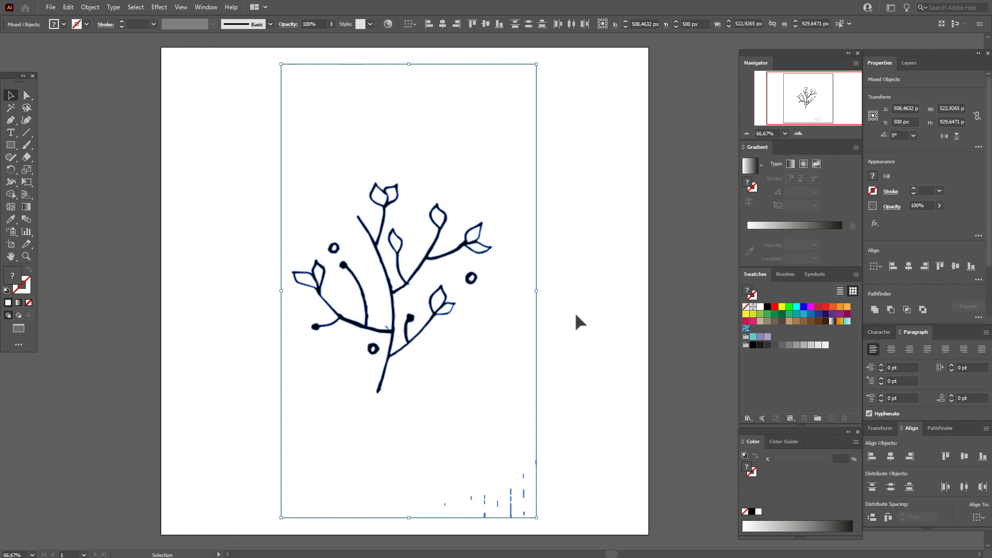
left_click(575, 312)
Select the black branch together with its three small circles and move them off the artboard's left edge
left_click(455, 247)
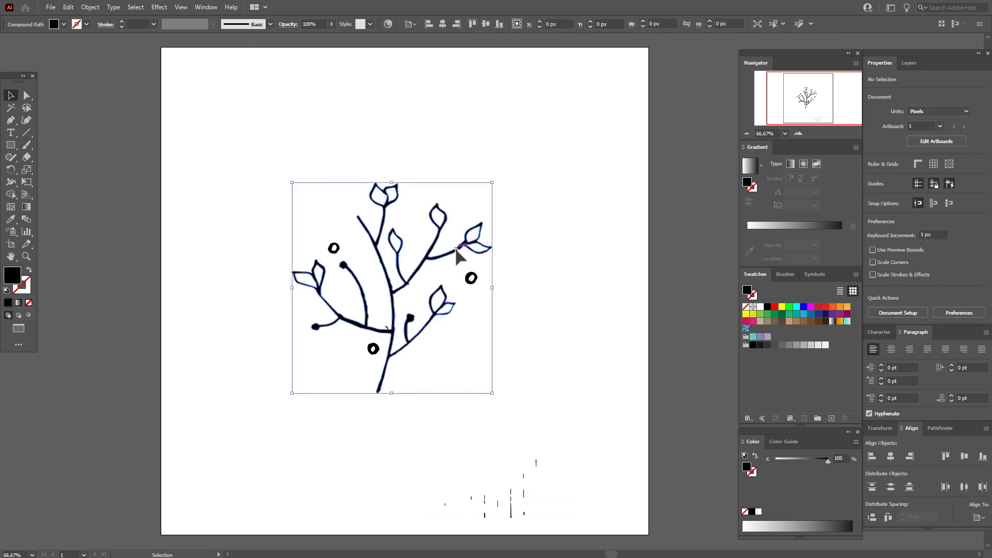
left_click(331, 253, "shift")
left_click(377, 350, "shift")
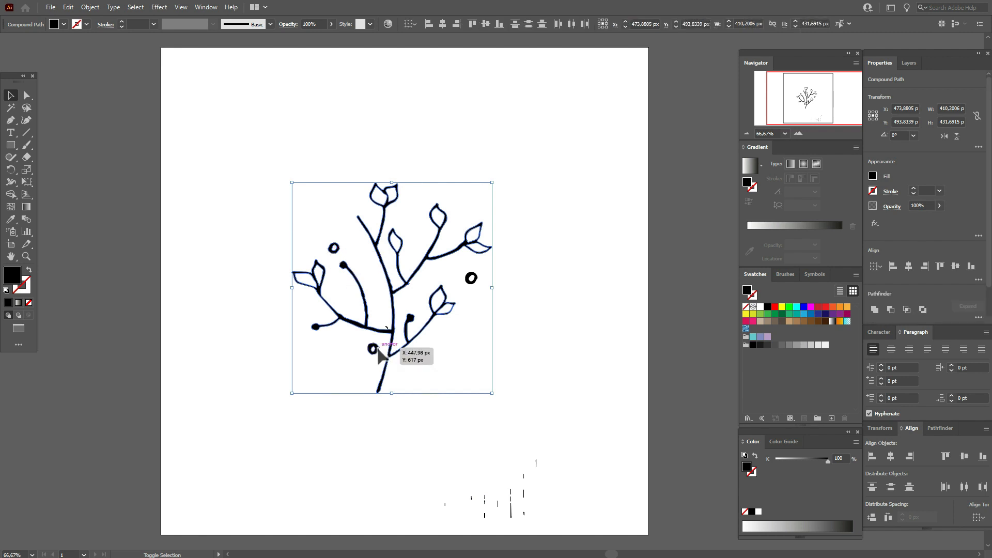
left_click(473, 281, "shift")
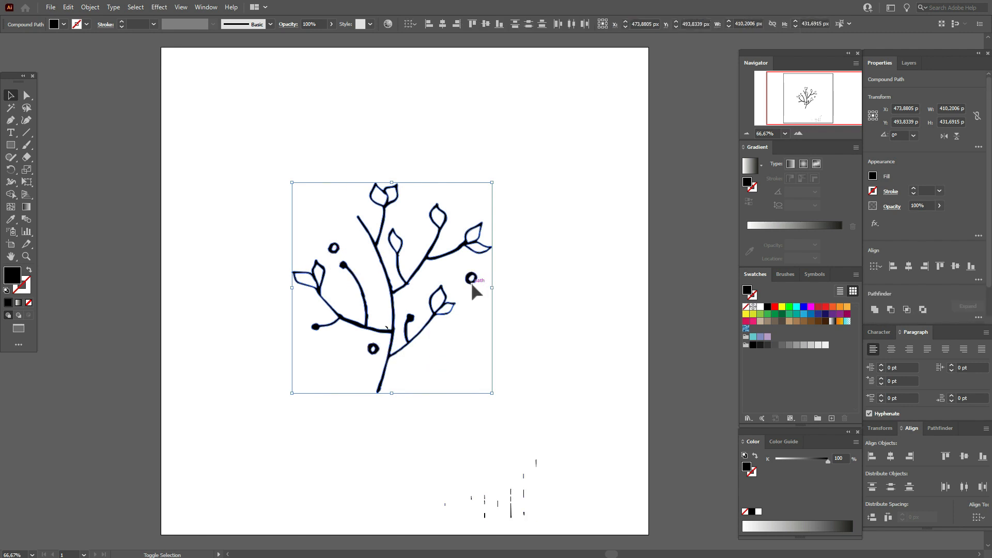
left_click_drag(394, 289, 145, 283)
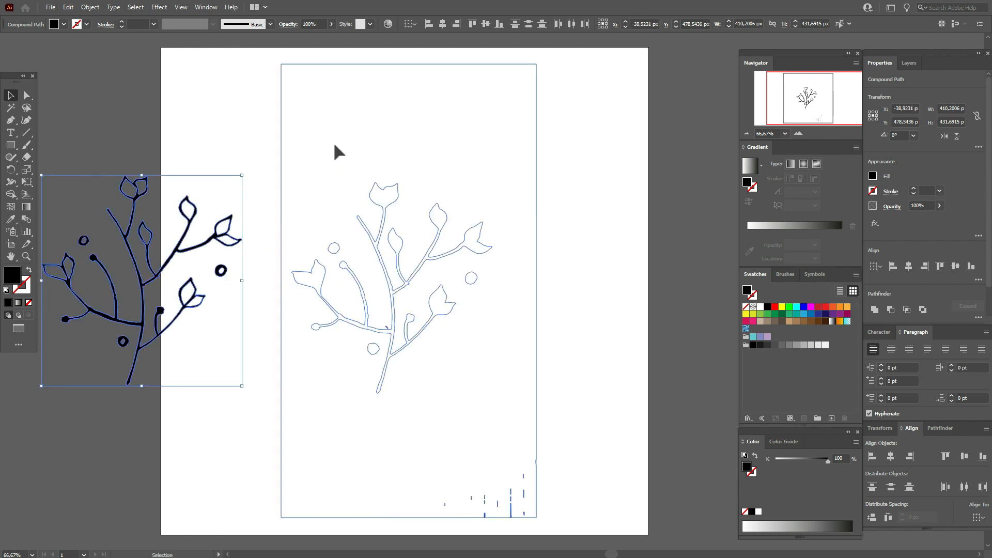
Delete the leftover tracing shapes on the artboard and move the branch with its circles back to the artboard's middle
left_click_drag(611, 100, 272, 546)
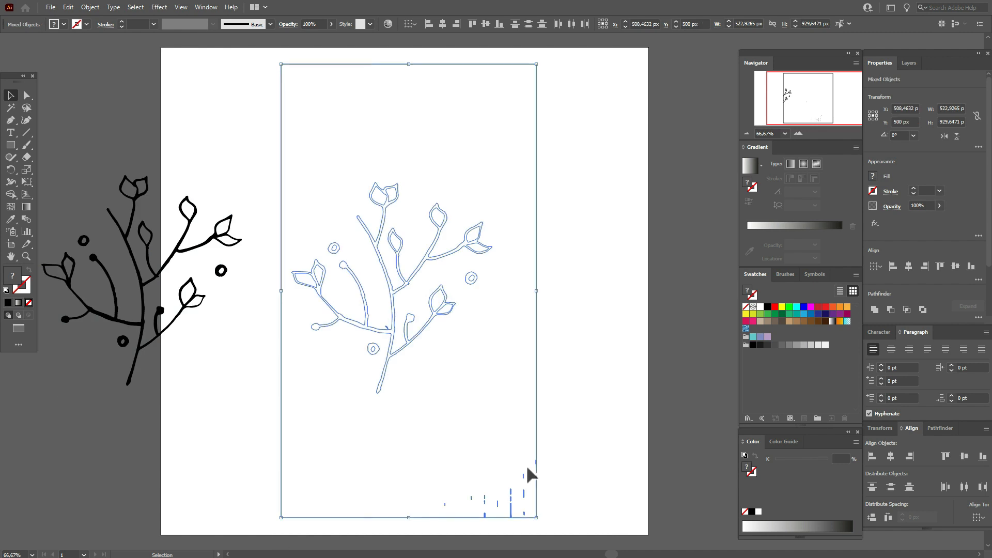
key("Delete")
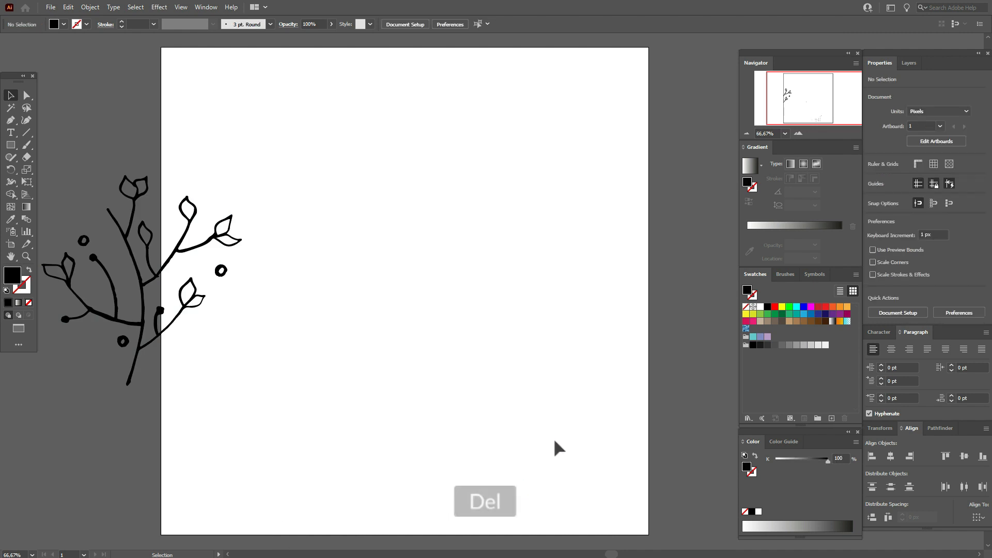
left_click_drag(245, 93, 635, 521)
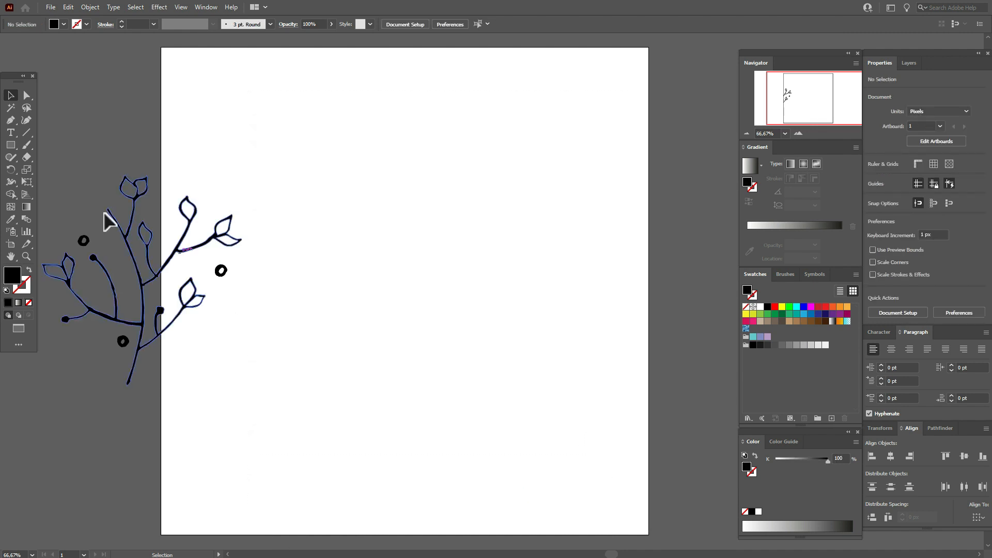
left_click_drag(81, 155, 266, 402)
left_click_drag(148, 326, 405, 316)
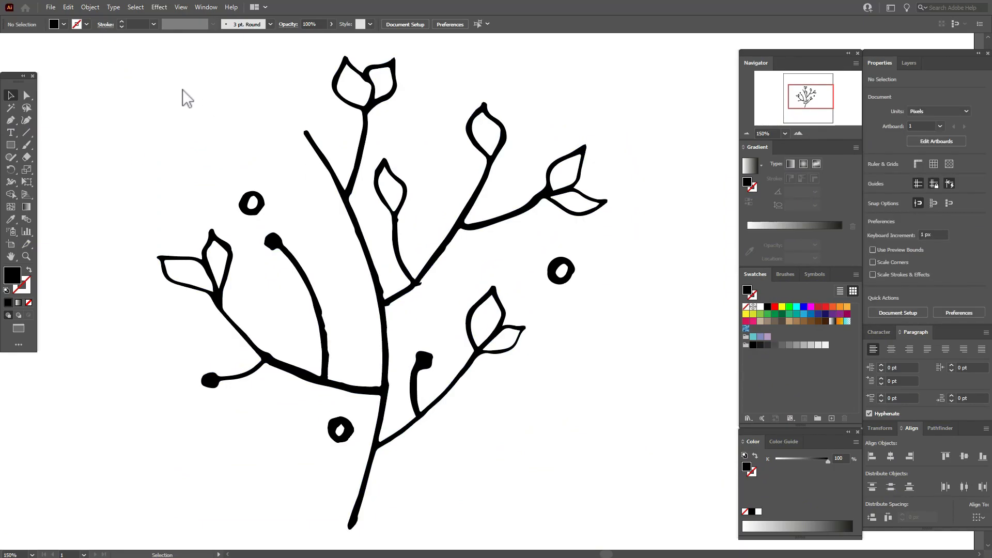
Simplify the paths of the whole branch drawing to 135 points
left_click_drag(135, 57, 621, 501)
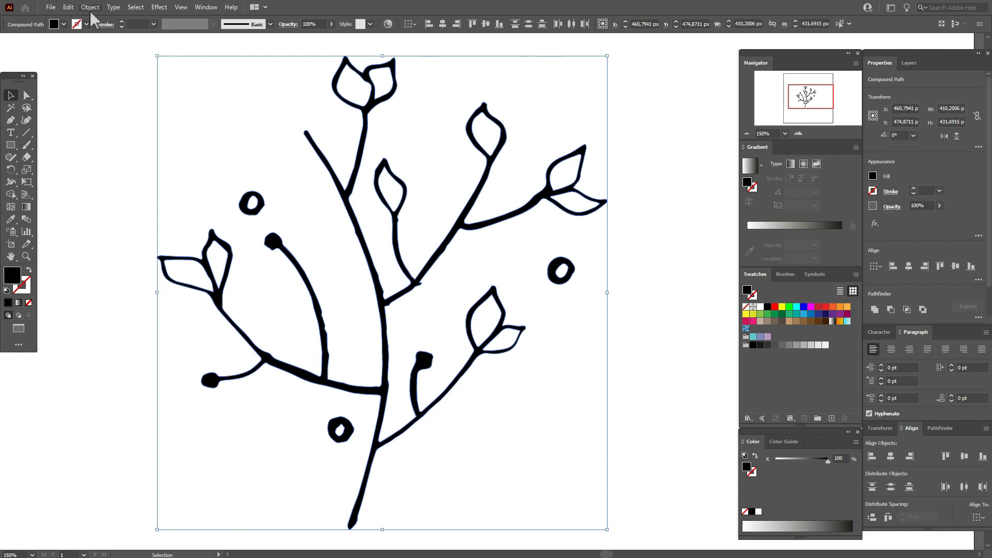
left_click(90, 8)
mouse_move(173, 255)
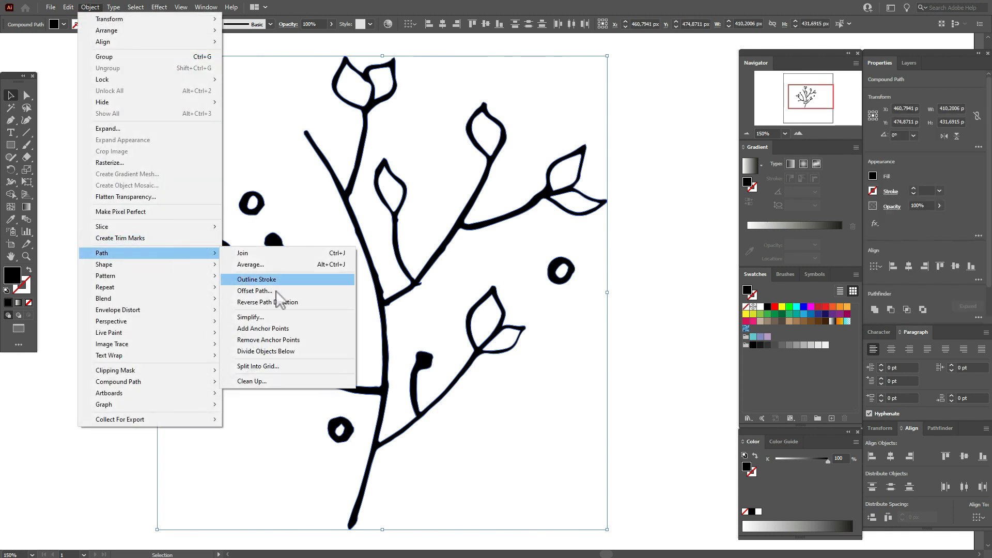
left_click(278, 316)
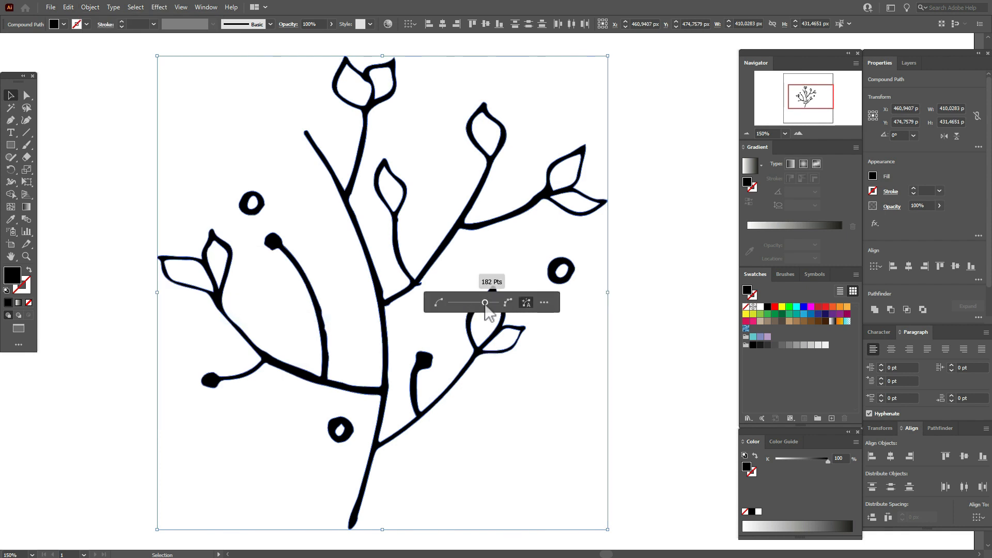
left_click(482, 303)
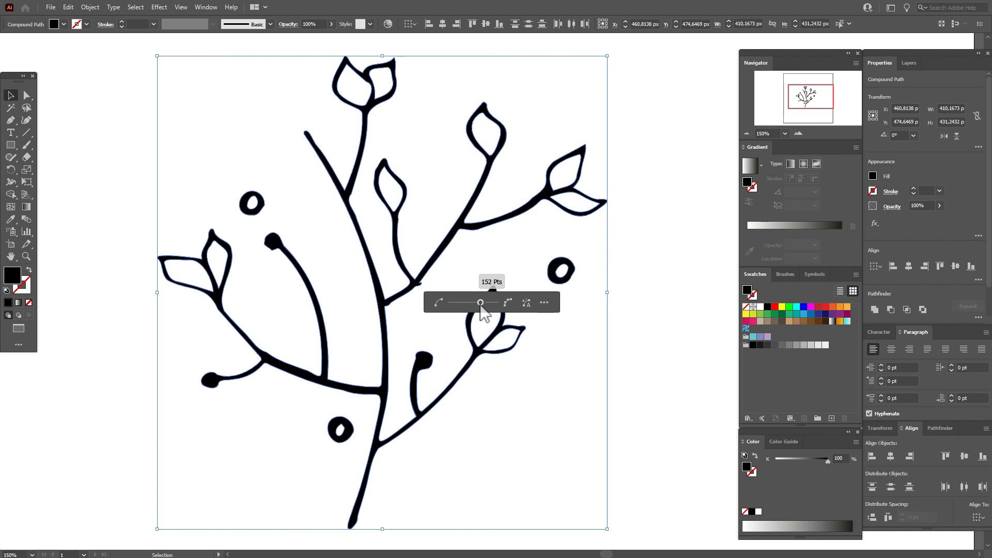
left_click(479, 306)
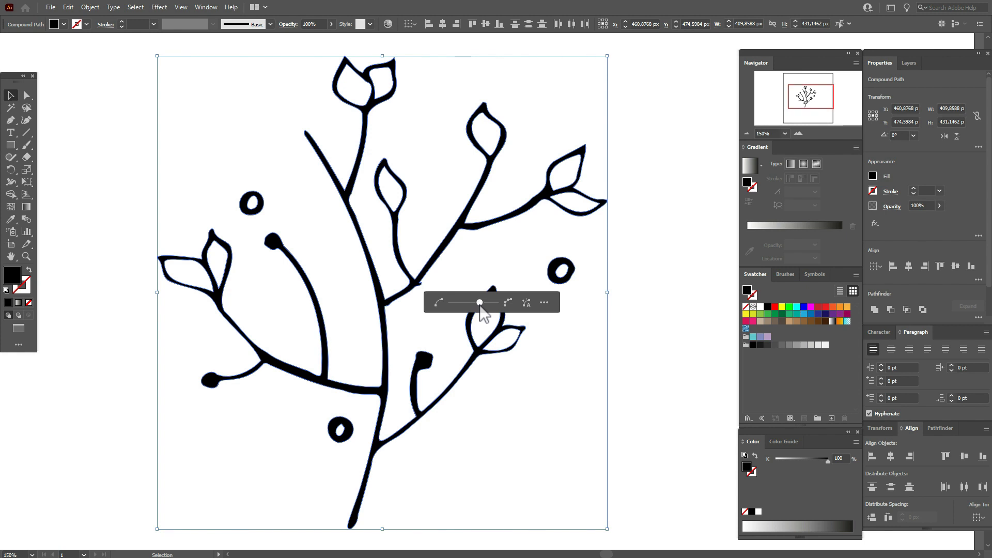
left_click(481, 306)
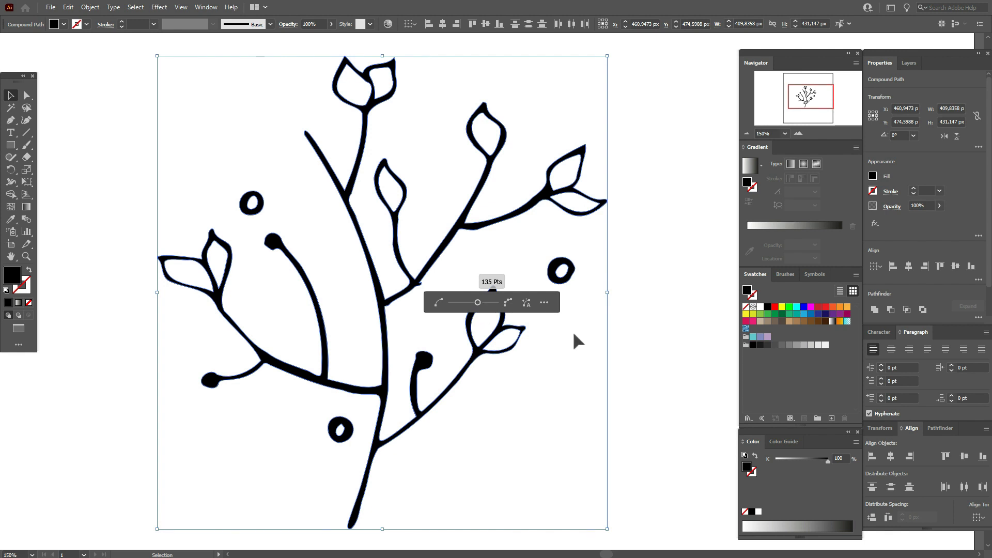
left_click(645, 318)
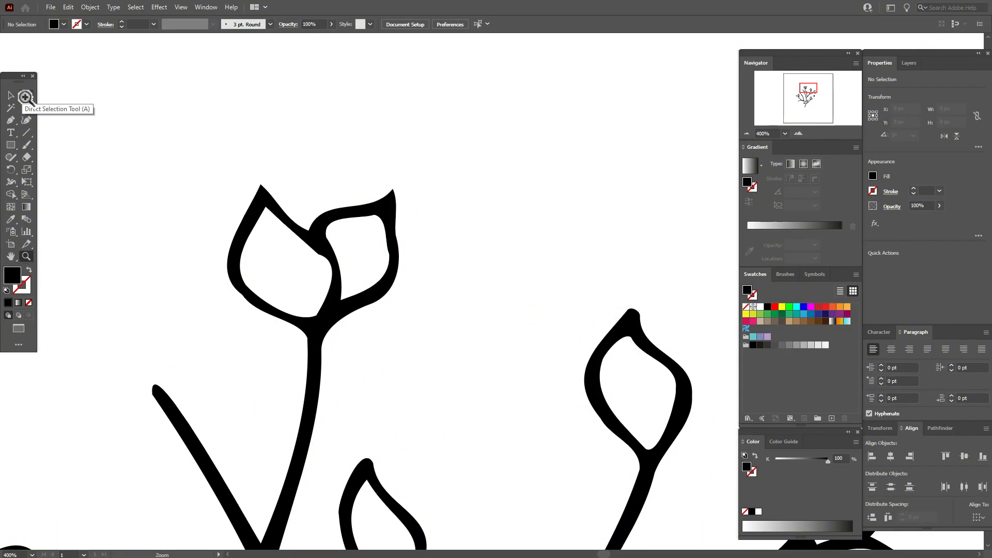
Round the inner and outer tips of the topmost left leaf, giving the outer corner a radius of about 3.3 px
left_click(24, 97)
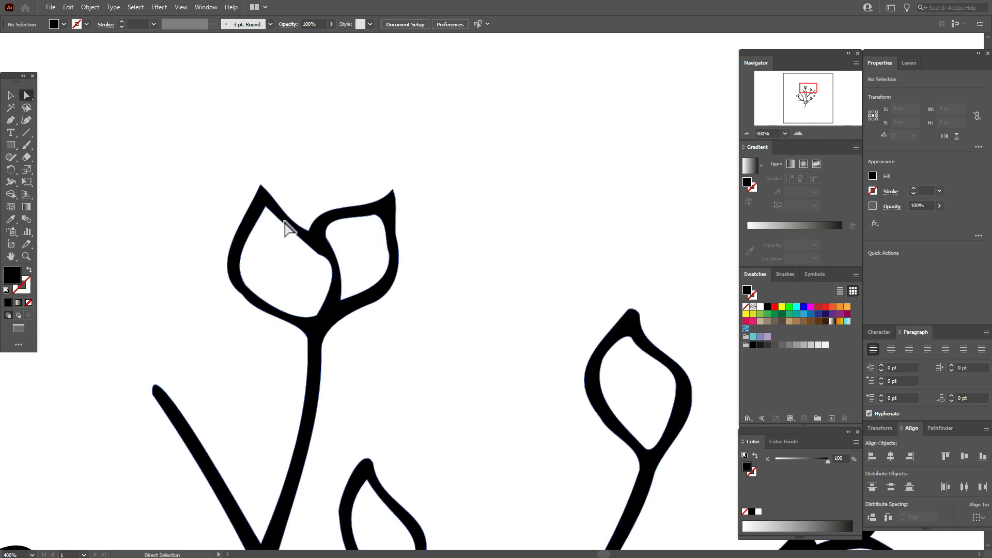
left_click(267, 208)
mouse_move(267, 217)
left_mouse_down()
mouse_move(268, 228)
mouse_move(267, 211)
left_mouse_up()
left_click(261, 185)
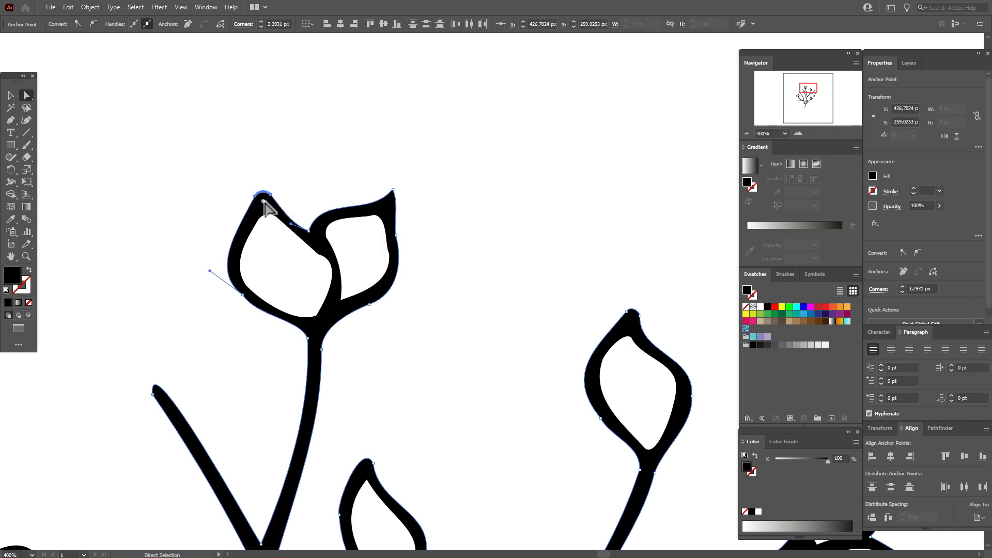
left_click(406, 236)
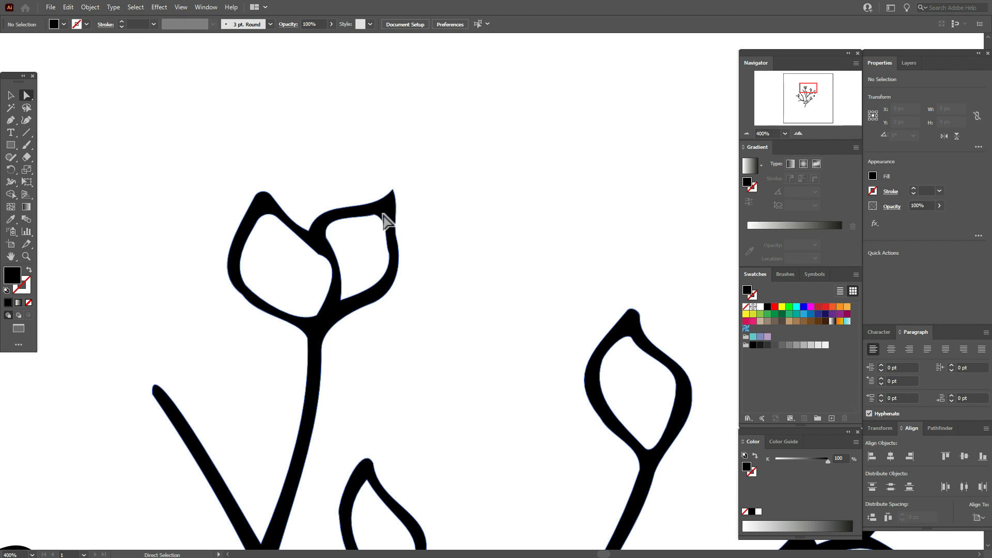
Even out the inner outline of the topmost pair's right leaf with the Smooth tool
left_click(383, 214)
left_click(11, 157)
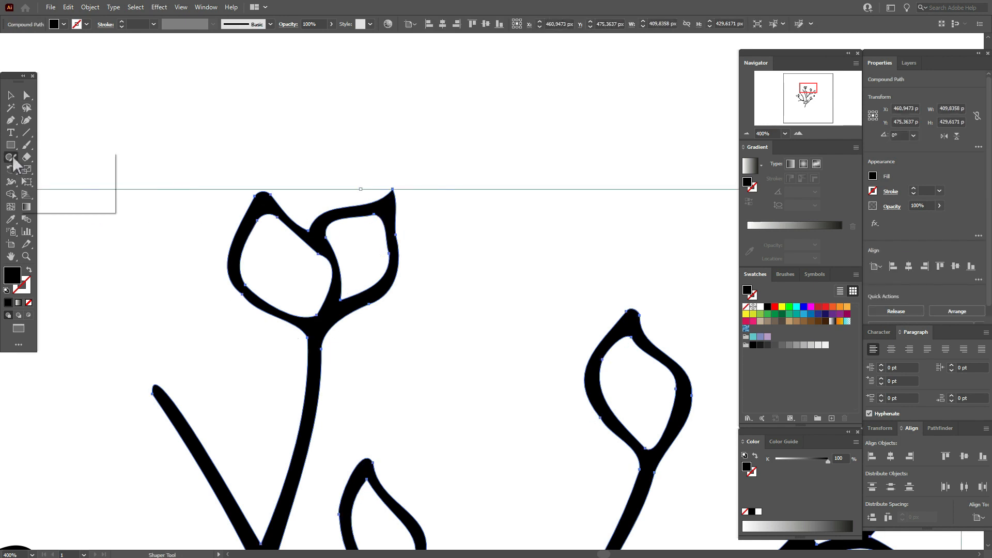
left_click(46, 182)
key("ctrl+shift+a")
left_click(11, 96)
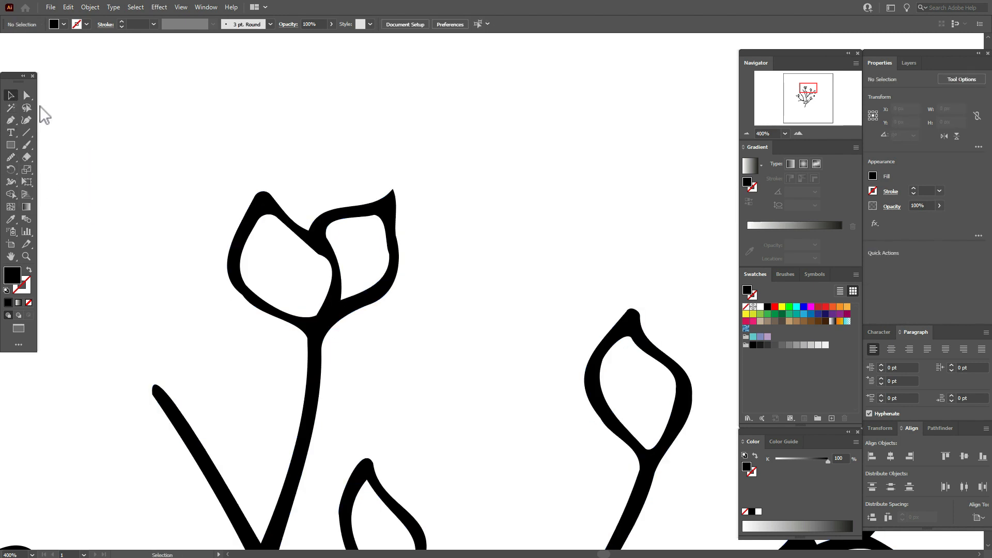
left_click(391, 220)
left_click(11, 156)
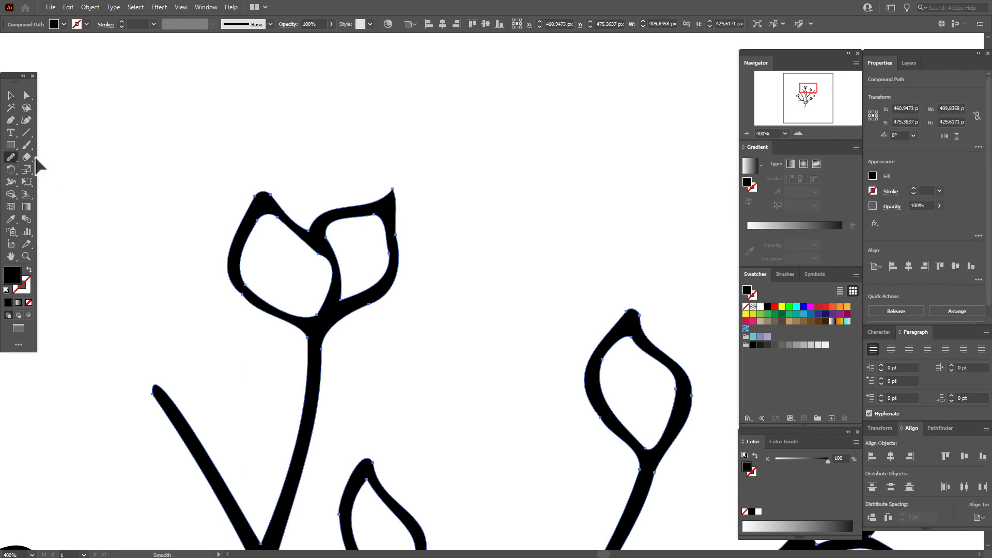
left_click(376, 218, "ctrl")
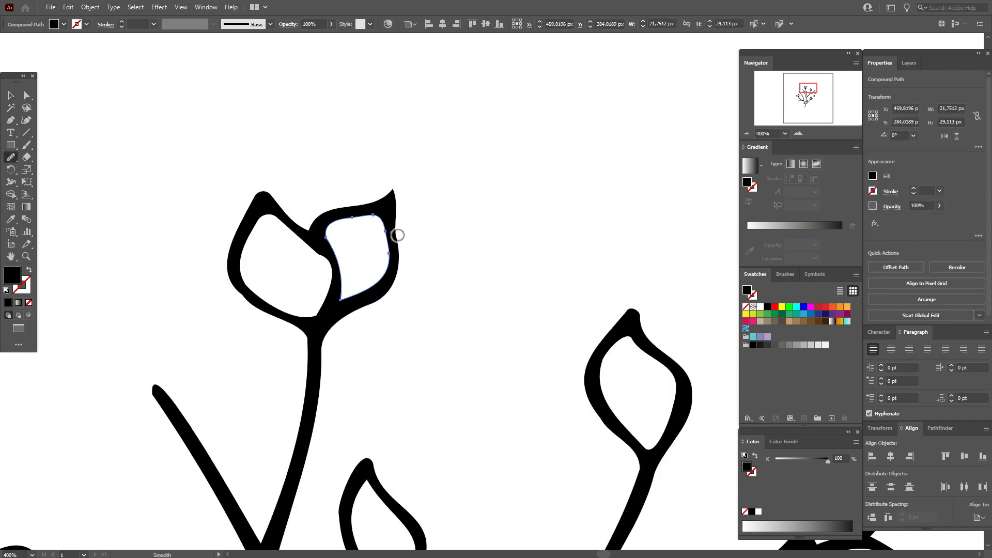
left_click_drag(335, 236, 320, 256)
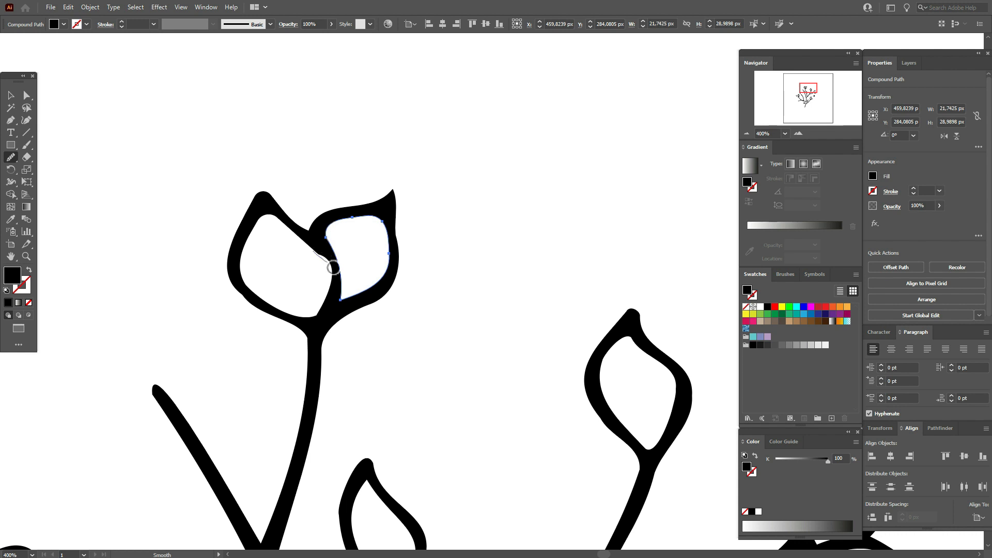
Smooth the bump on the inner outline of the topmost left leaf where it meets the right leaf
left_click(11, 95)
left_click(258, 203)
left_click(10, 157)
left_click_drag(315, 257, 325, 266)
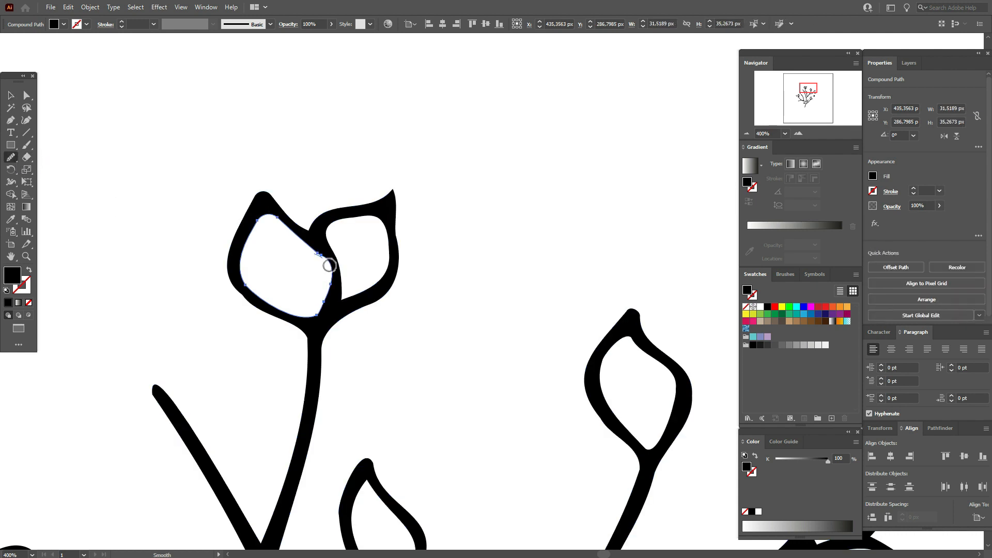
Round the outer tip of the topmost pair's right leaf with a corner radius of about 2.55 px
left_click(27, 95)
left_click(93, 128)
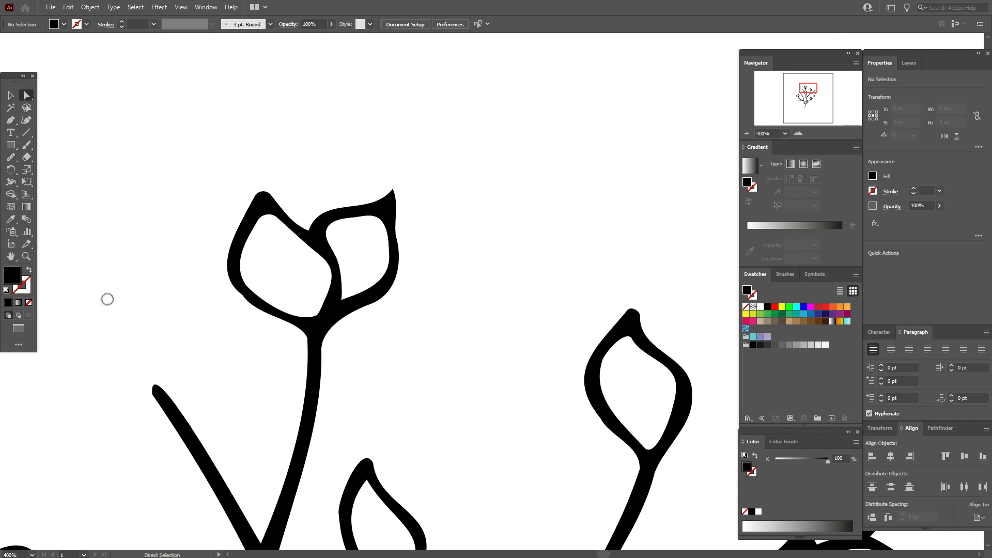
left_click(392, 190)
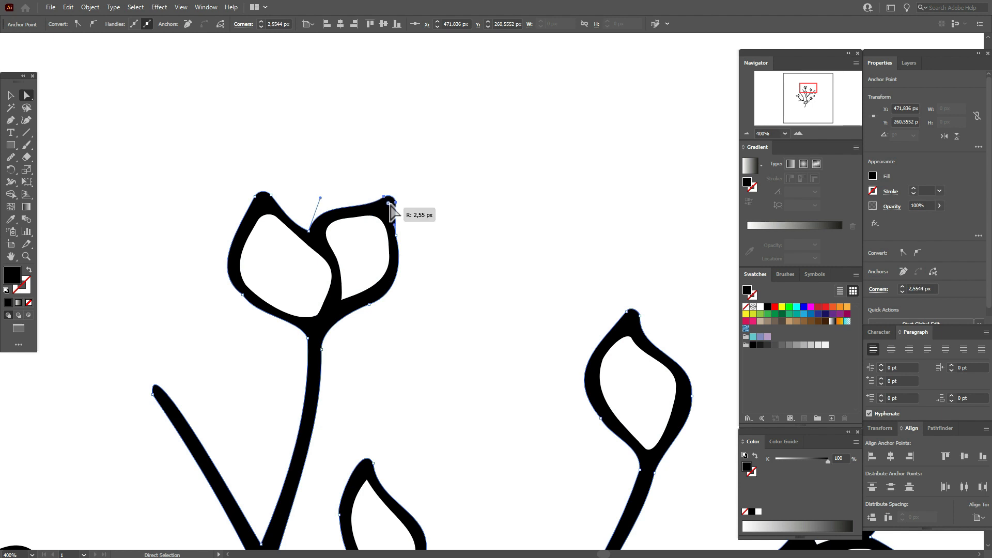
left_click(343, 259)
Round the tip of the bare twig below the topmost leaf pair
left_click(12, 259)
left_click_drag(339, 372, 446, 289)
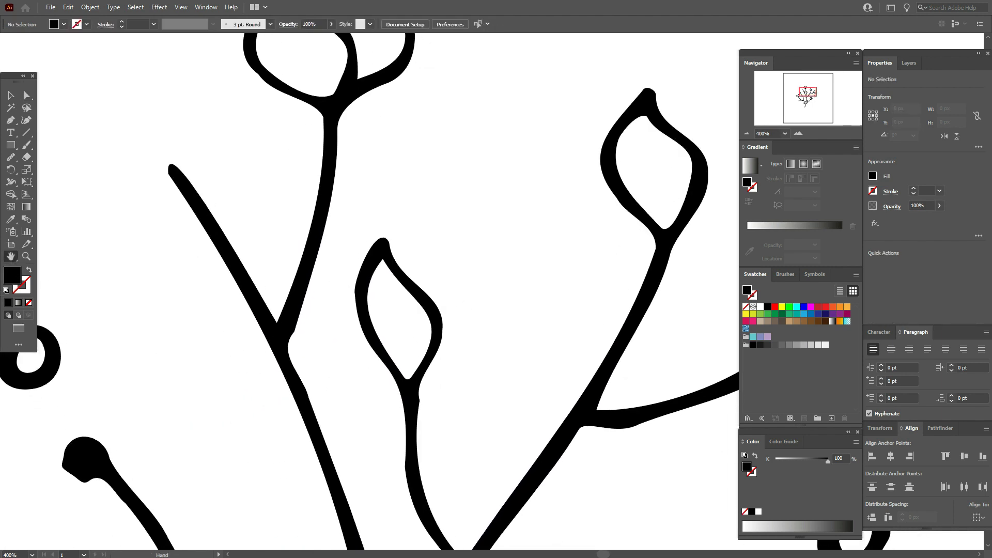
left_click(171, 172)
left_click_drag(179, 171, 184, 174)
left_click(250, 206)
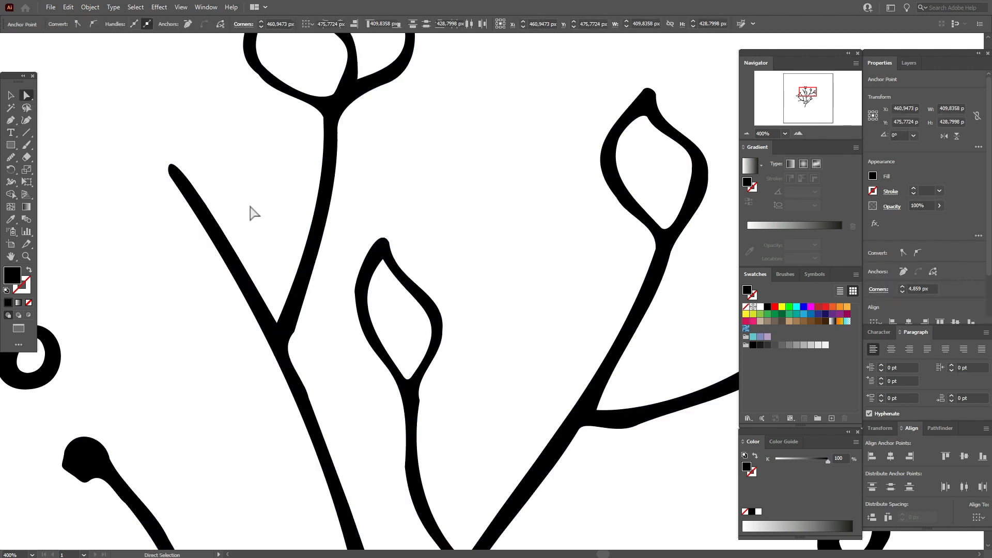
Round the crotch between the bare twig and the topmost pair's stem with a radius of about 3.8 px
left_click(284, 327)
left_click_drag(279, 318, 279, 298)
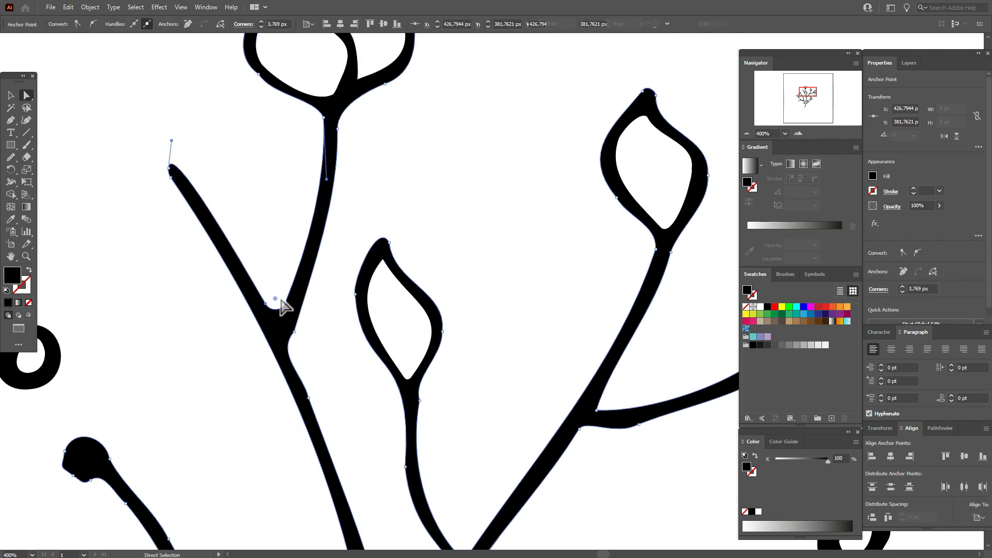
left_click(346, 342)
Round the inner upper tip of the middle leaf and the corner on the outer side of the bare twig's fork
left_click(383, 260)
left_click_drag(383, 268, 383, 279)
left_click(333, 315)
left_click(295, 331)
left_click_drag(290, 332, 284, 332)
left_click(331, 310)
Round the crotch at the base of the rightmost leaf pair and the outer tips of both its leaves
left_click_drag(377, 148, 62, 120)
left_click(518, 296)
left_click_drag(521, 288, 526, 276)
left_click(642, 330)
left_click_drag(634, 330, 624, 333)
left_click(604, 173)
left_click_drag(600, 181, 597, 188)
Even out the outlines of the rightmost leaf pair where its two leaves meet with the Smooth tool
left_click(12, 158)
left_click_drag(590, 251, 576, 284)
left_click_drag(584, 295, 640, 319)
Round the inner base corner of the rightmost pair's lower leaf and the crotch where its branch leaves the right bough
key("a")
left_click(511, 312)
left_click_drag(519, 314, 524, 316)
left_click(216, 167)
left_click(281, 382)
left_click_drag(289, 376, 300, 373)
left_click(235, 481)
Move the stray anchor beside the middle leaf's junction onto the lower edge of the right bough to remove the bump
key("h")
left_click_drag(194, 544, 390, 333)
left_click(27, 96)
left_click(361, 332)
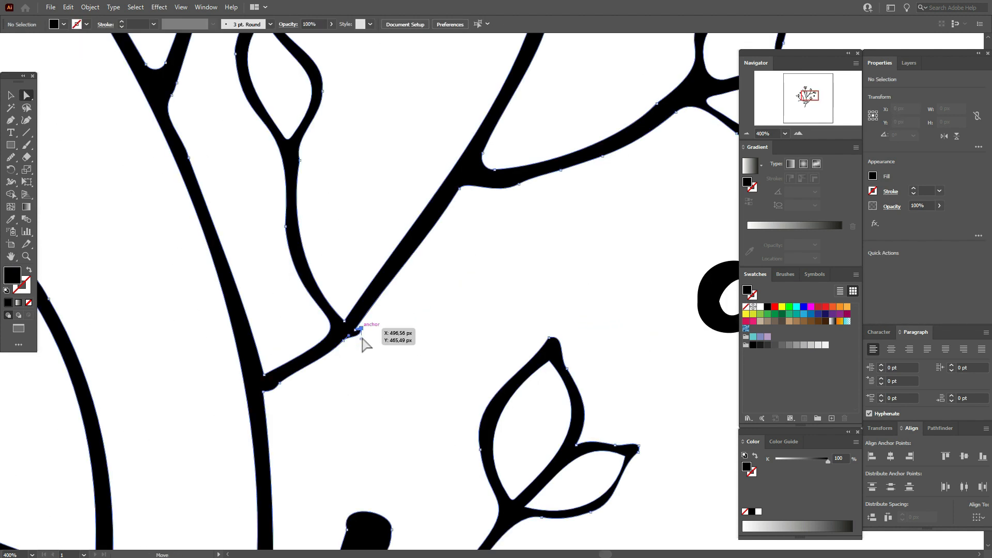
mouse_move(362, 332)
left_mouse_down()
mouse_move(353, 341)
mouse_move(365, 335)
mouse_move(358, 331)
left_mouse_up()
left_click(381, 348)
left_click(351, 339)
left_click(373, 344)
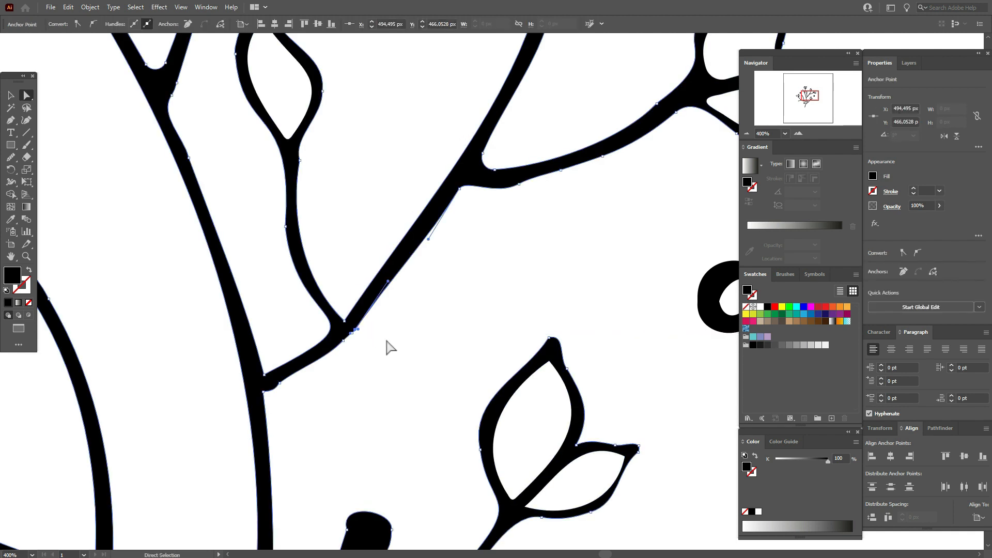
left_click(392, 346)
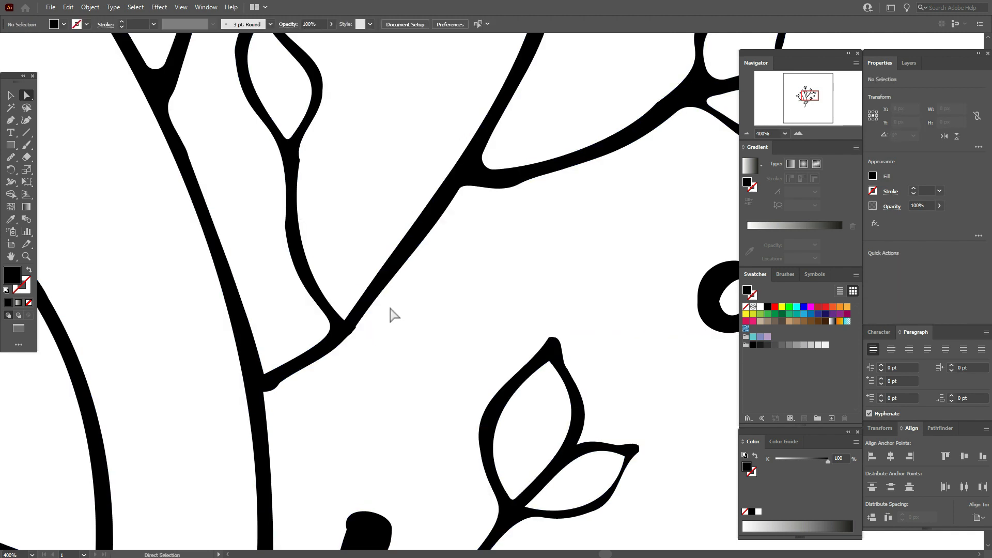
Smooth the lower edge of the right bough from the middle leaf's junction upward with the Smooth tool
left_click(379, 289)
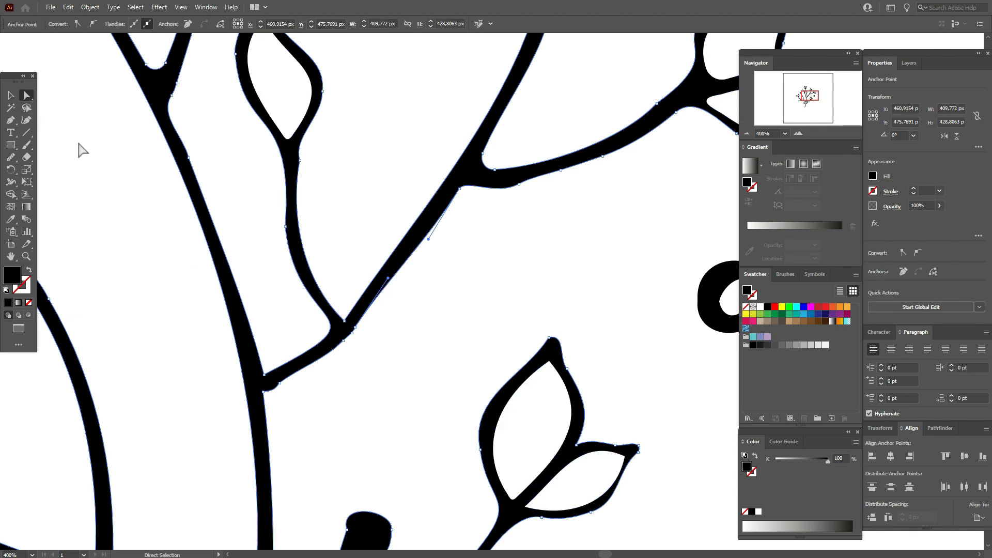
left_click(431, 307)
left_click(381, 287)
left_click(11, 157)
left_click(10, 158)
left_click_drag(351, 343, 358, 332)
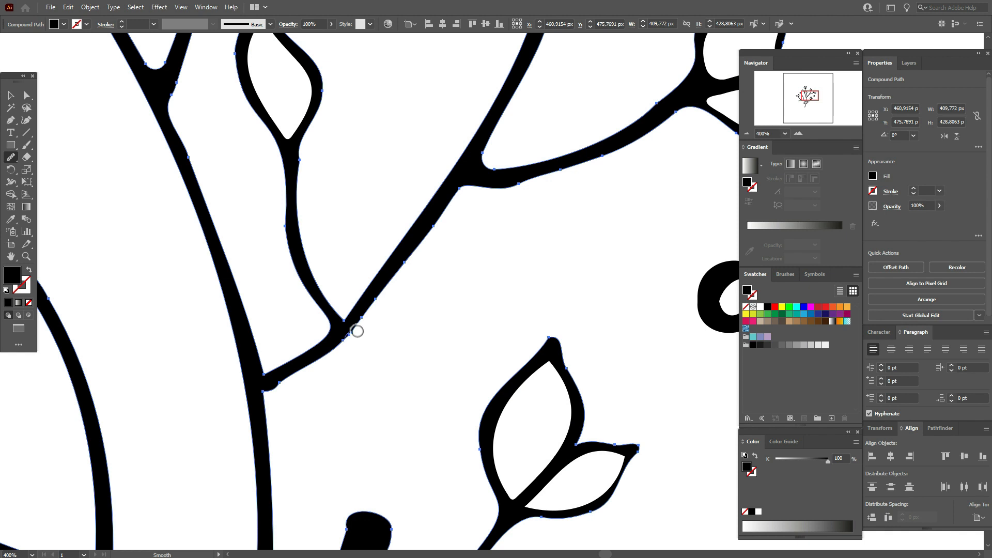
left_click(26, 95)
left_click(77, 158)
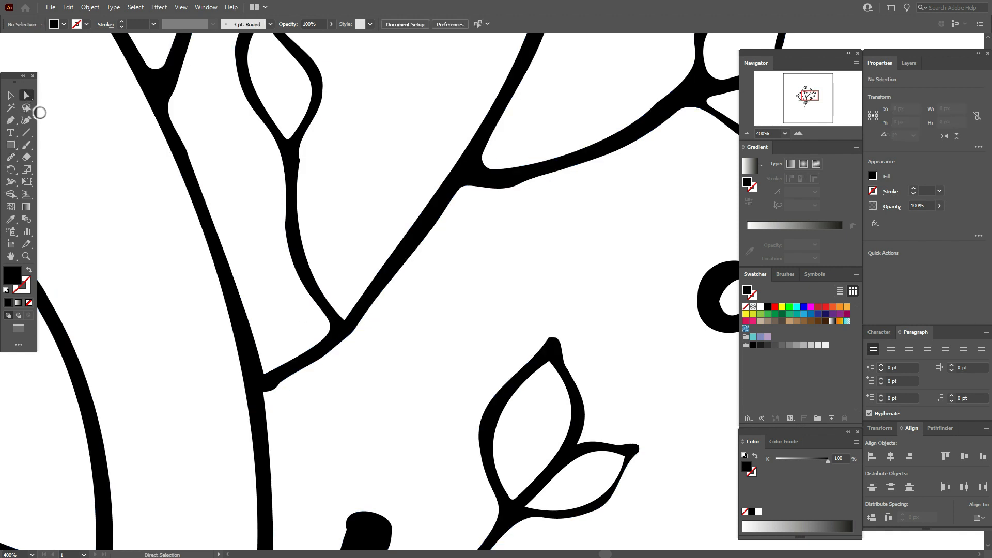
Round the upper and lower corners where the right bough joins the main stem
left_click(263, 374)
left_click_drag(268, 365, 275, 355)
left_click(263, 392)
left_click_drag(269, 398, 282, 403)
Round the crotch above the left bough at the main stem and the crotch of the short ball-tipped twig on that bough
left_click_drag(289, 510, 522, 243)
left_click(488, 339)
left_click_drag(481, 332, 461, 312)
left_click(365, 289)
left_click_drag(188, 268, 445, 367)
left_click(424, 369)
left_click_drag(415, 370, 401, 370)
left_click(361, 331)
Round the inner base corners of the left leaf pair
left_click_drag(202, 89, 184, 227)
left_click(293, 316)
left_click_drag(269, 314, 292, 297)
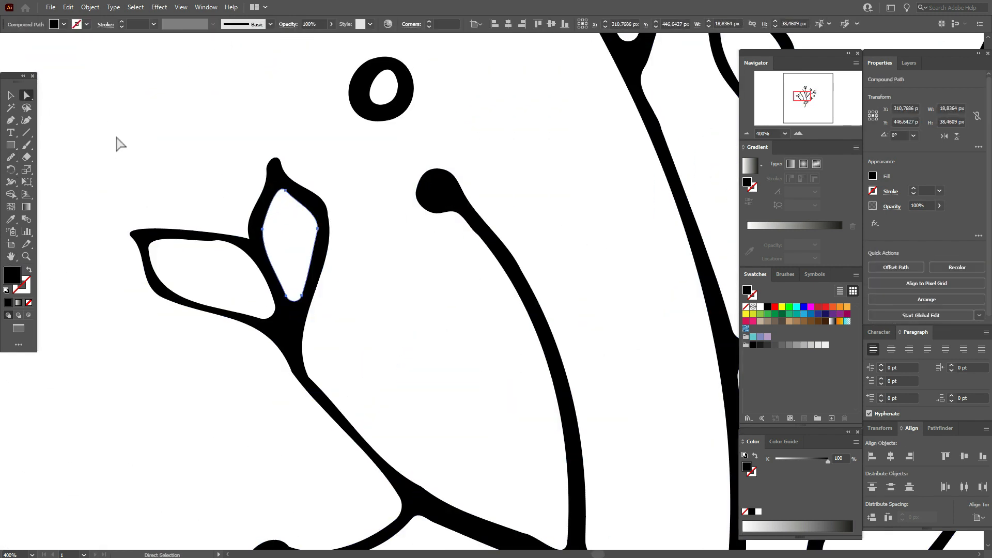
left_click(120, 143)
Round the corner below the left bough at the main stem and the crotch of the ball-tipped twig on the lower right branch
left_click_drag(445, 491, 357, 155)
left_click(641, 258)
left_click_drag(641, 289, 466, 380)
left_click_drag(565, 450, 368, 428)
left_click(357, 389)
left_click_drag(347, 387, 329, 381)
Smooth the outline of the lower right ball-tipped twig and round the tip of the lower right pair's smaller leaf
key("n")
left_click_drag(360, 245, 356, 224)
key("a")
left_click_drag(359, 287, 354, 285)
left_click_drag(360, 356, 358, 357)
left_click_drag(625, 165, 616, 177)
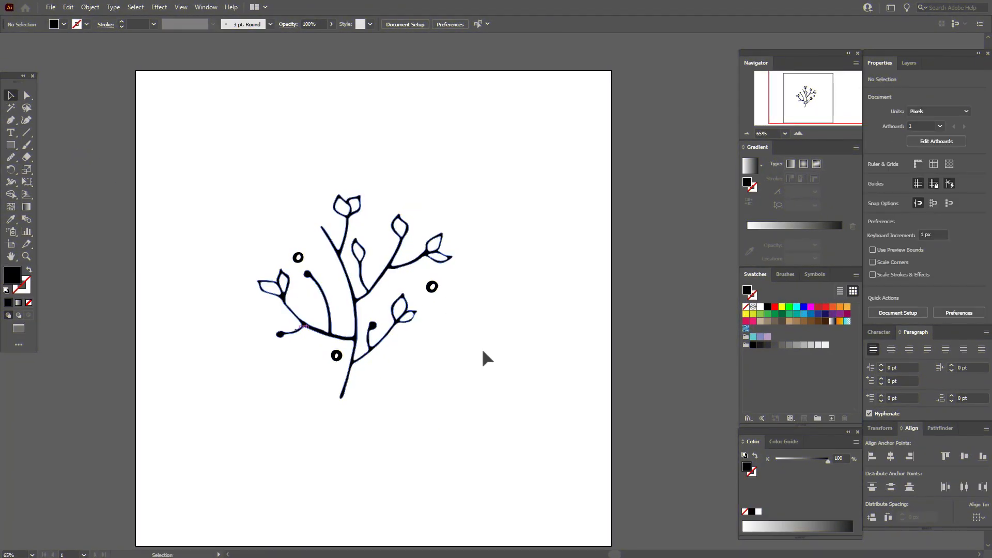
Group the whole branch drawing with its dots and fill it with the dark brown 534741
left_click_drag(257, 161, 482, 453)
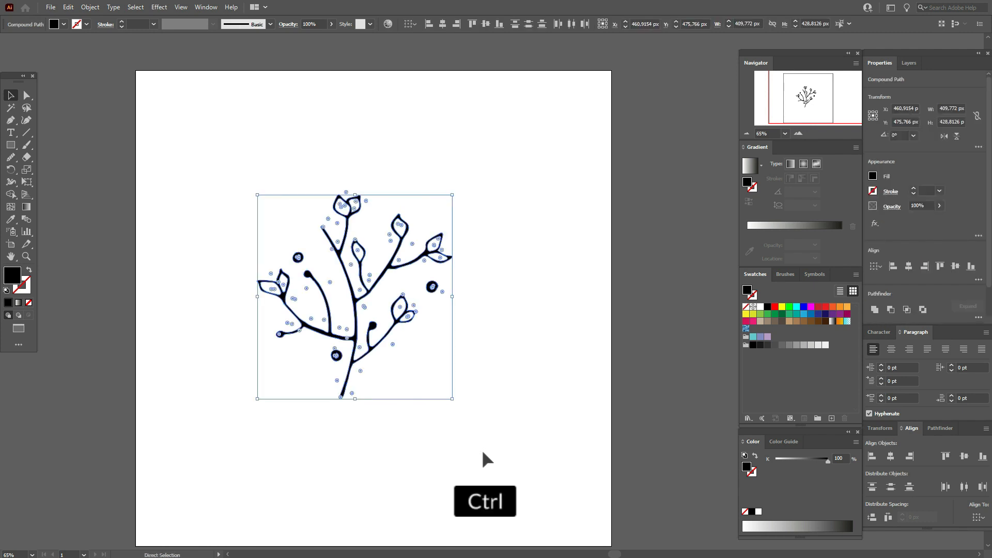
key("ctrl+g")
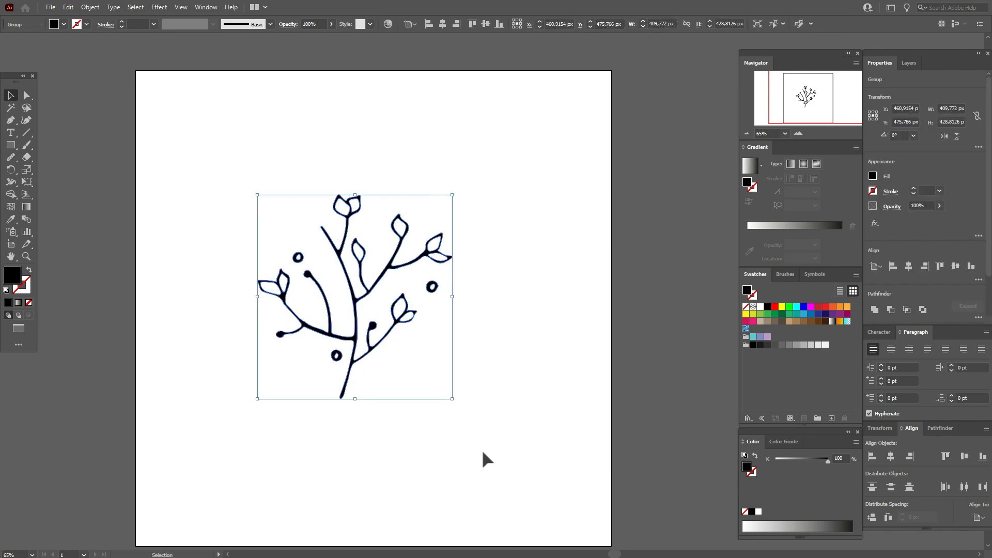
left_click(781, 323)
left_click(564, 341)
Scale the branch drawing down and place it in the artboard's upper-left corner
left_click_drag(386, 280, 268, 163)
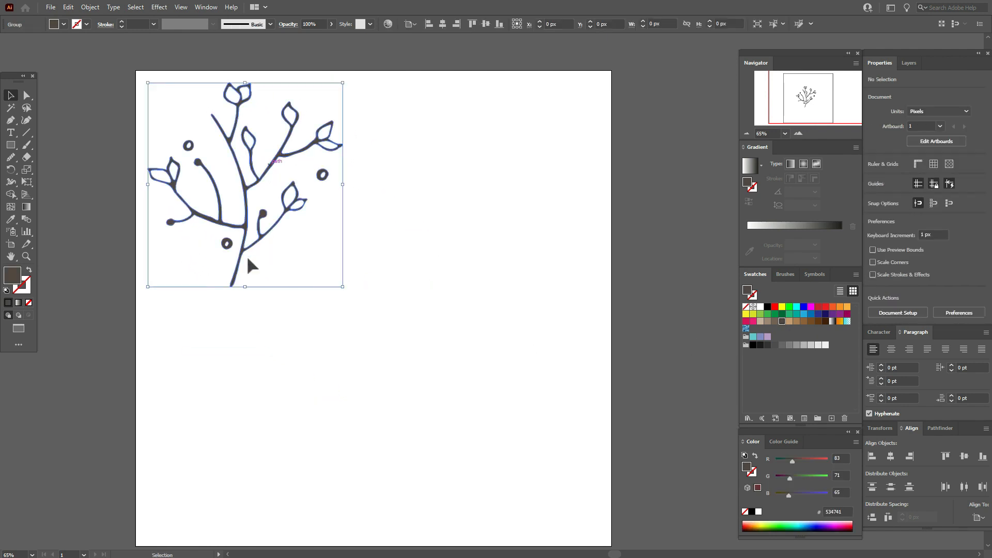
left_click_drag(245, 279, 247, 210)
left_click_drag(260, 138, 235, 137)
left_click(474, 233)
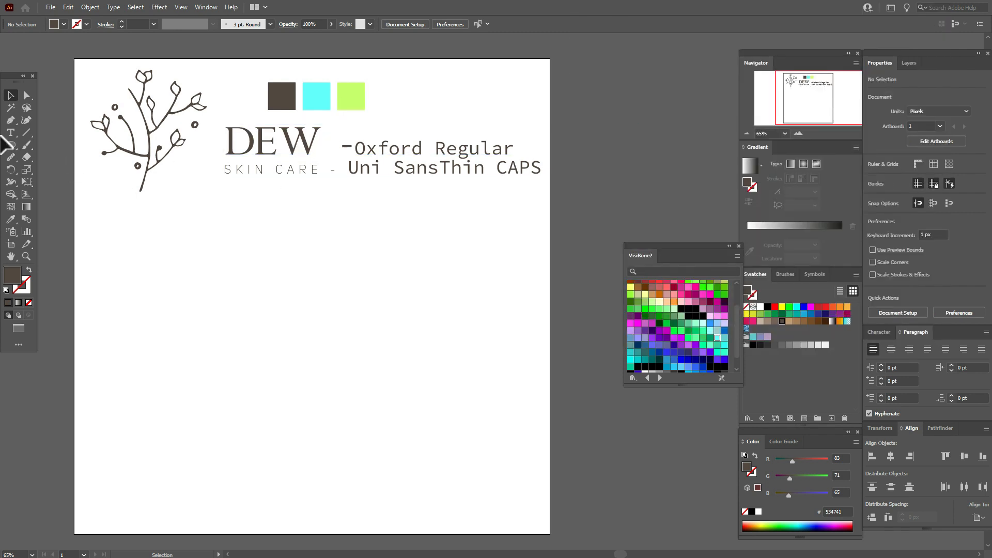
Create a text area below the sample lettering containing "DEW" and, on a second line, "skin care"
left_click(11, 133)
left_click_drag(185, 210, 408, 308)
type("DE")
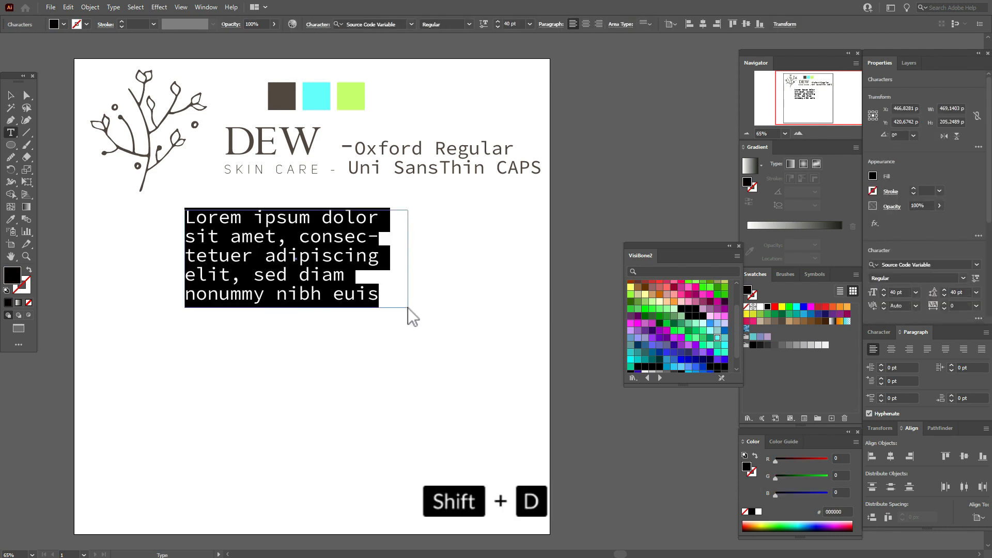
type("W")
key("Return")
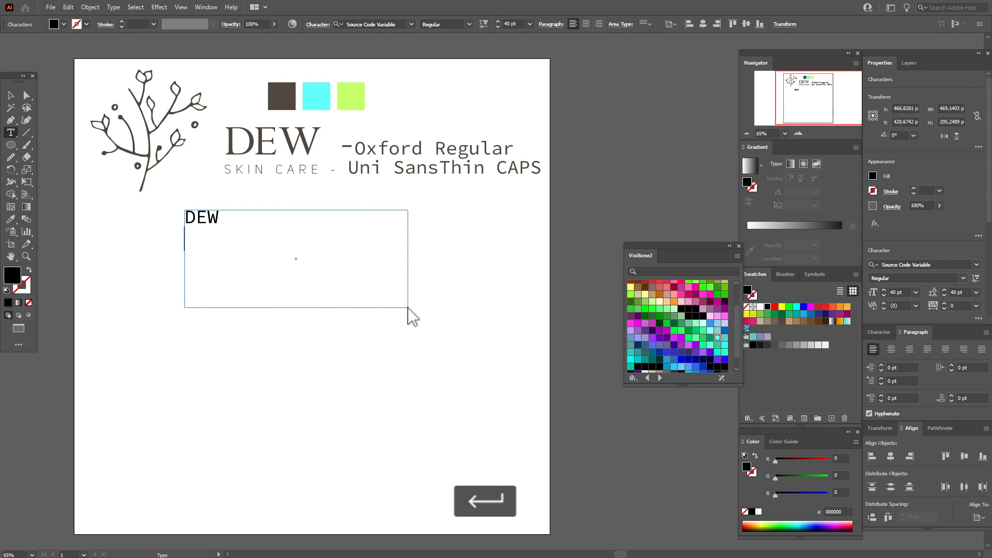
type("skin")
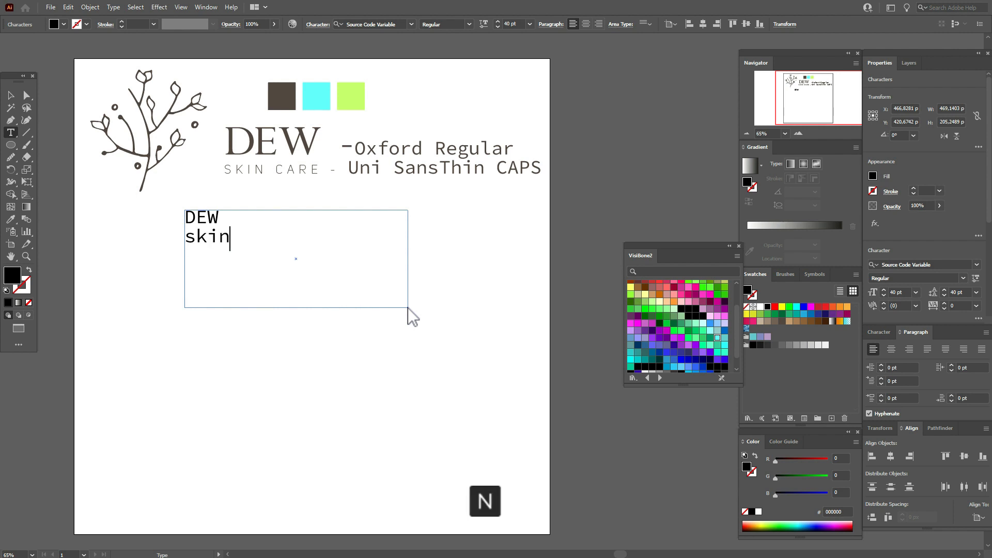
type(" care")
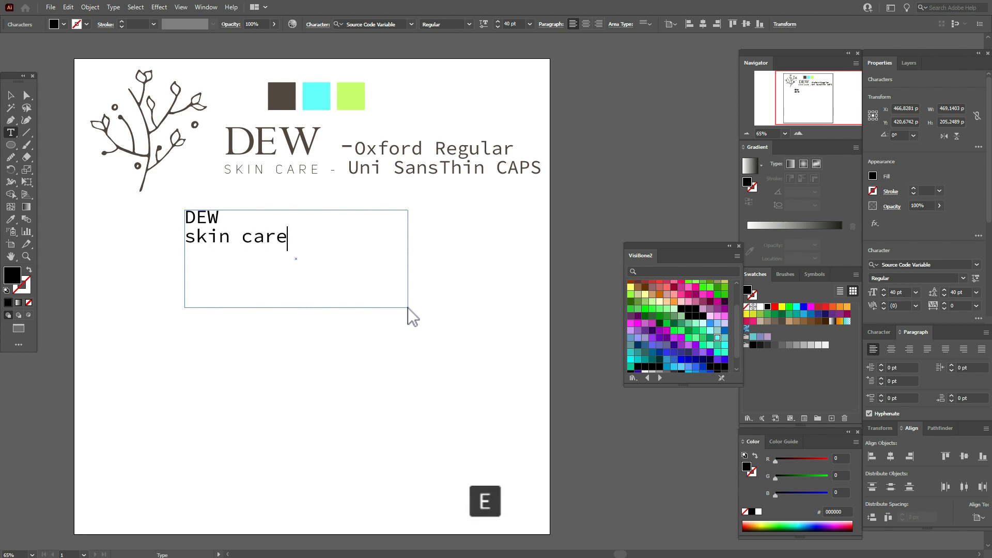
Set the word DEW in the new text area to the Oxford font at 100 pt
left_click_drag(228, 219, 183, 227)
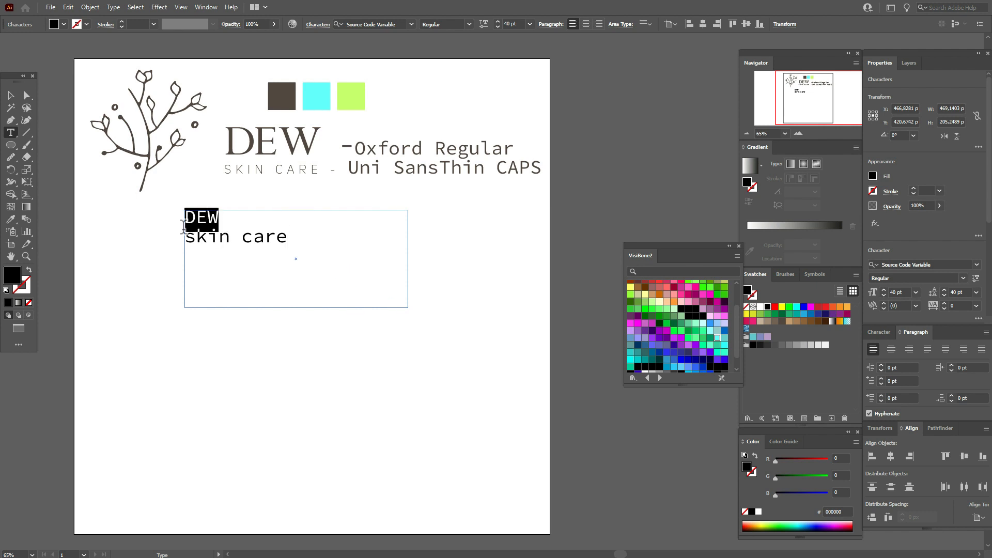
left_click(976, 264)
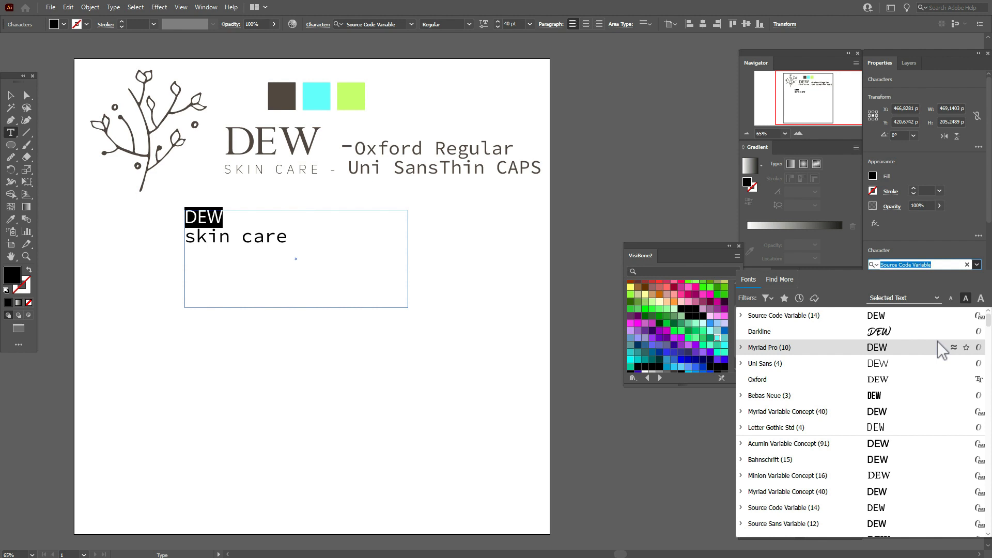
left_click(919, 382)
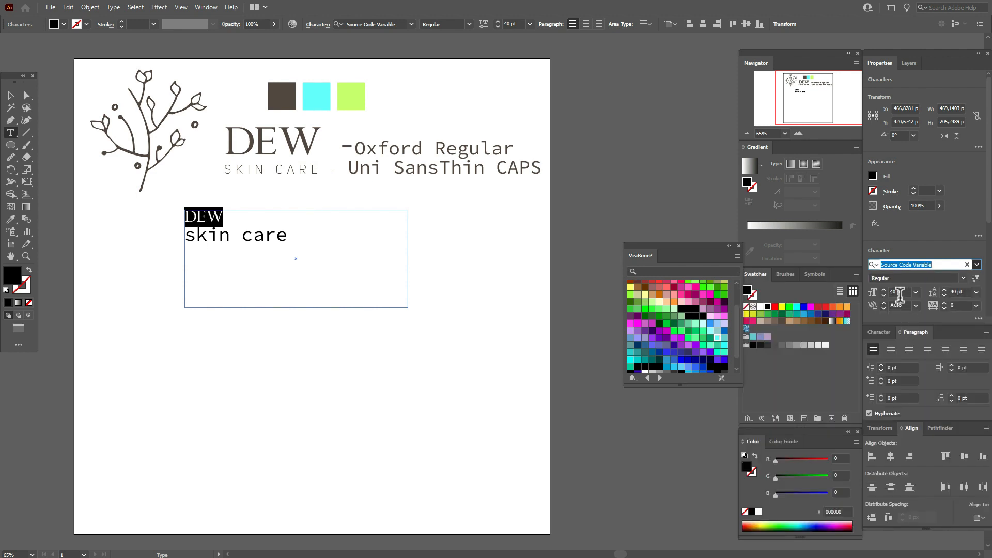
left_click(896, 292)
type("10")
key("Return")
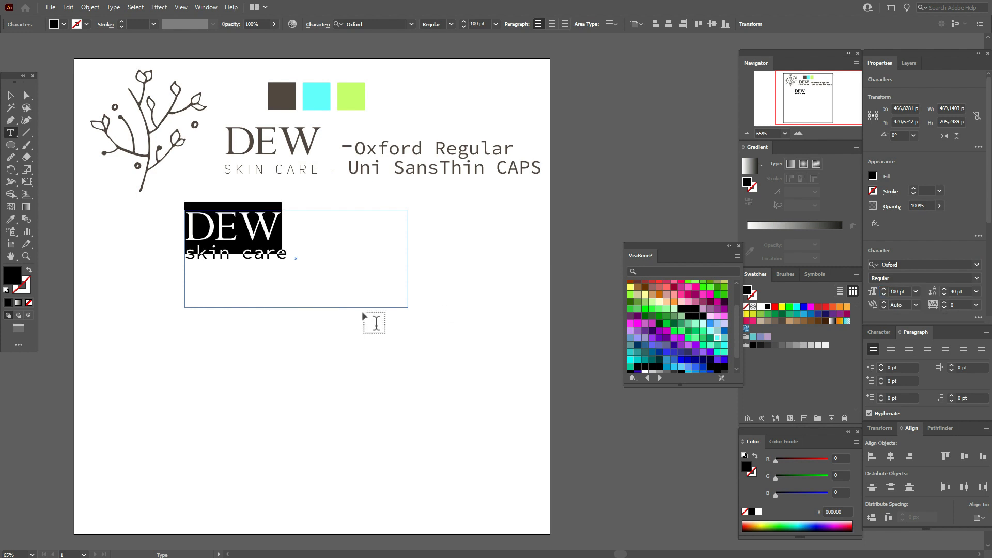
Set the "skin care" line to Uni Sans Thin CAPS at 25 pt
left_click(310, 266)
left_click_drag(292, 257, 188, 261)
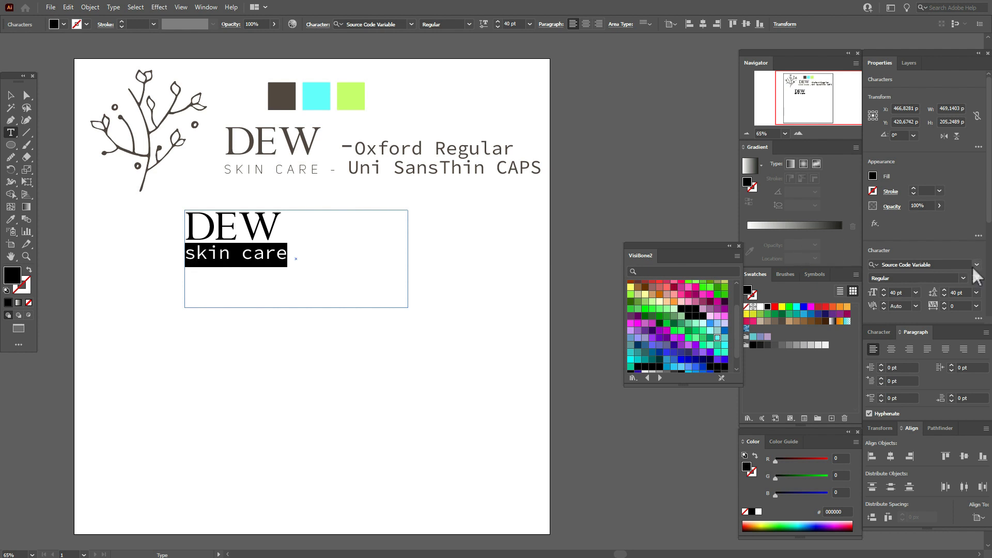
left_click(976, 265)
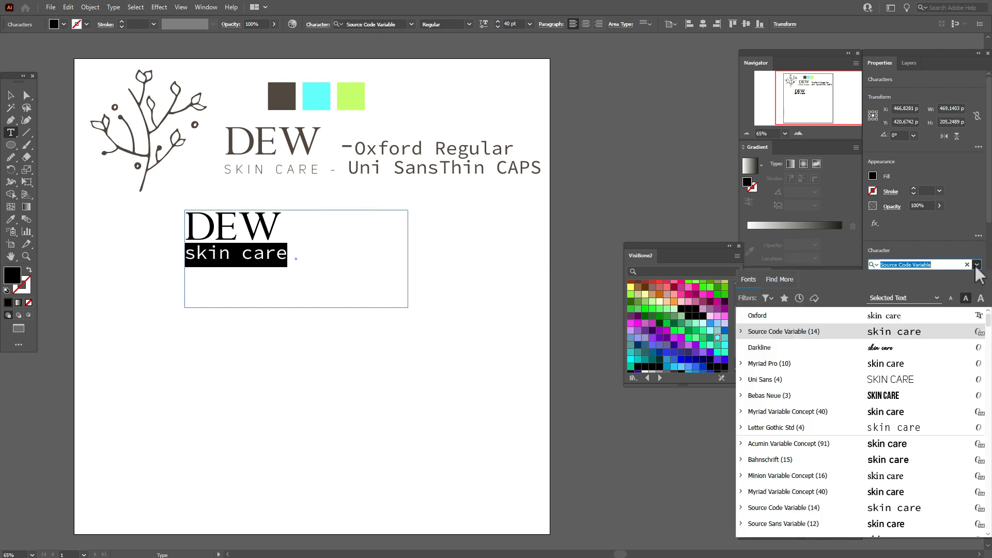
left_click(905, 380)
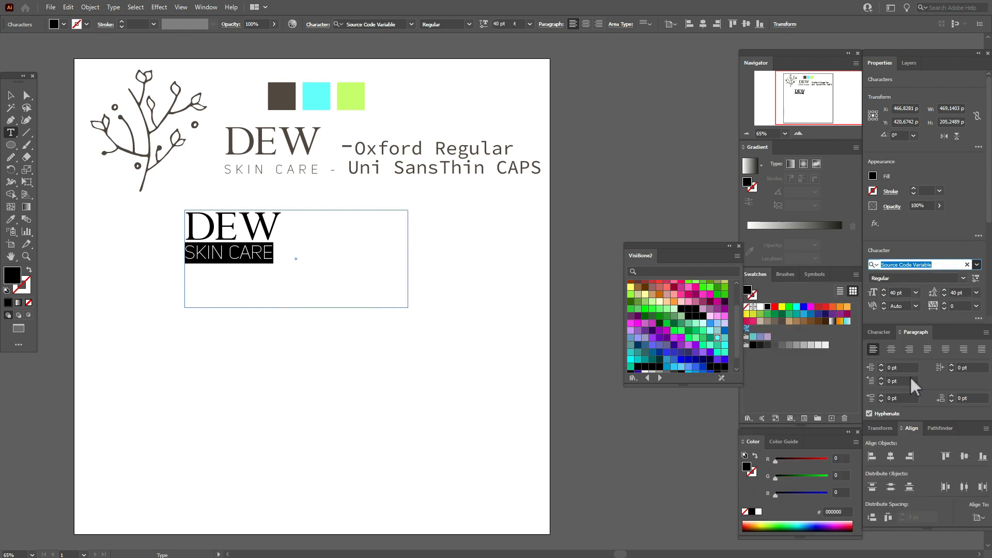
left_click(895, 290)
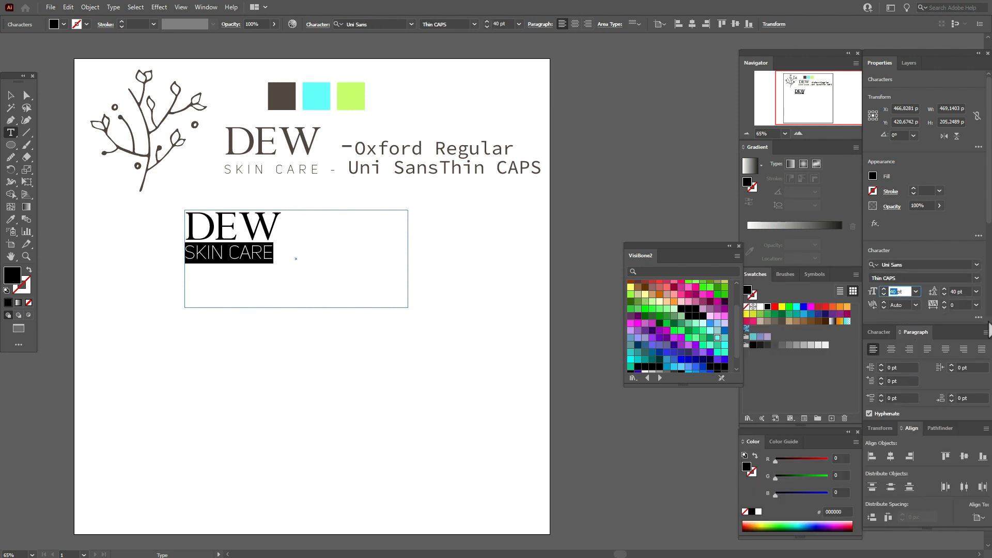
type("25")
key("Return")
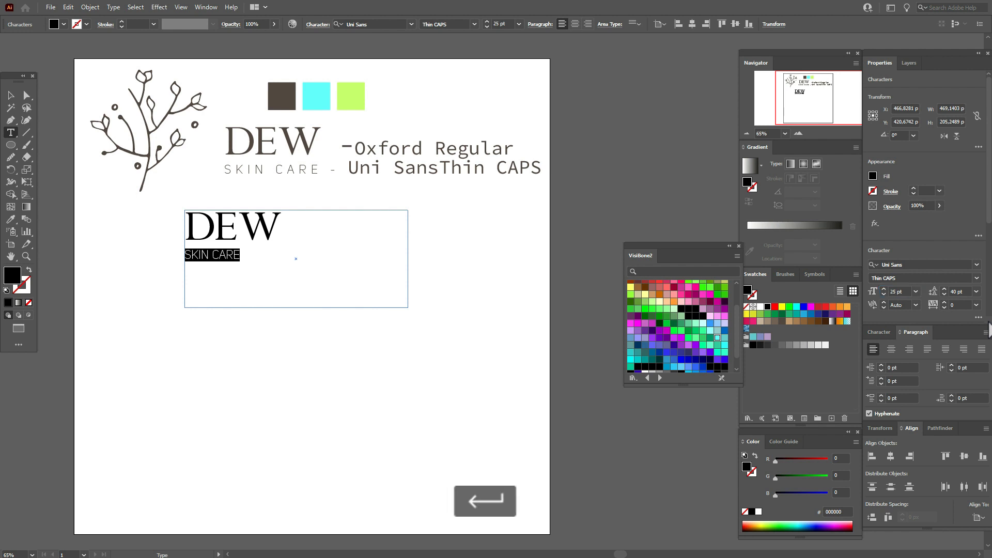
Set the tracking of the "skin care" line to 400 and finish editing the text
left_click(955, 305)
type("400")
key("Return")
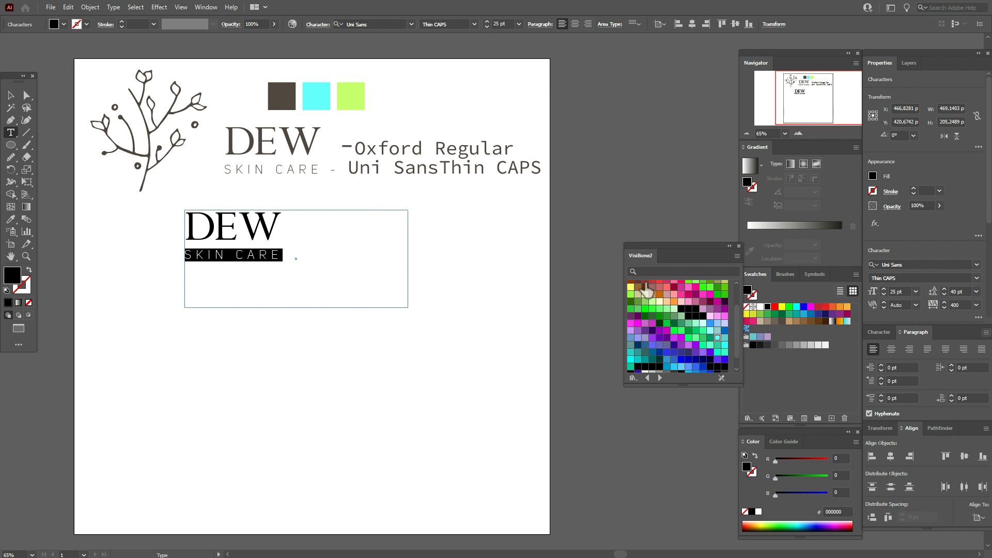
left_click(11, 96)
left_click(442, 277)
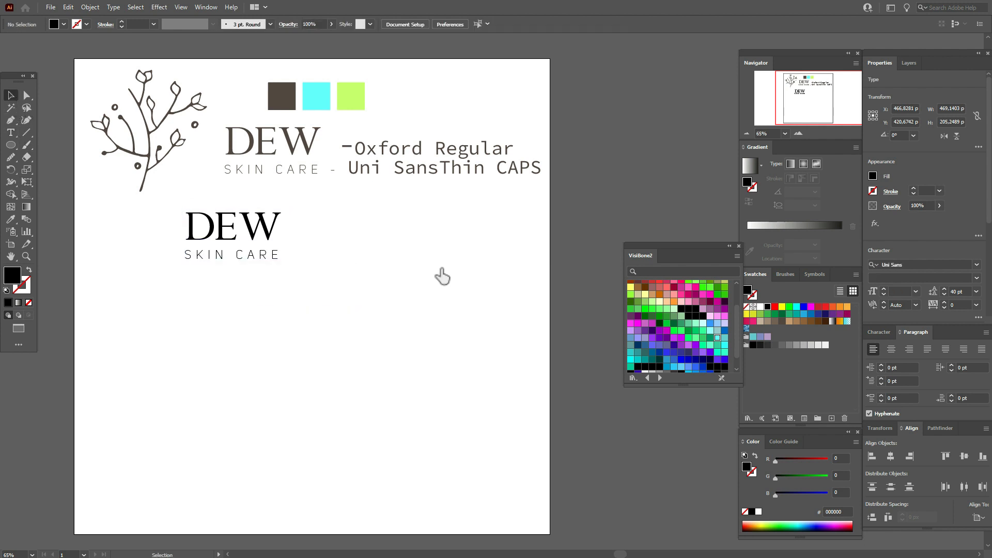
Move the new black DEW SKIN CARE text area down to the middle of the artboard
left_click_drag(171, 203, 283, 272)
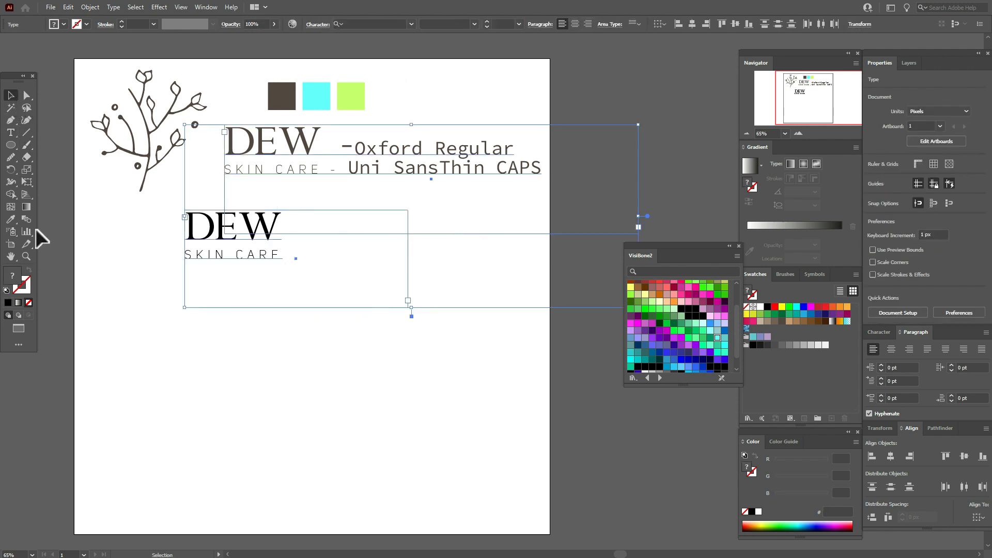
left_click(542, 264)
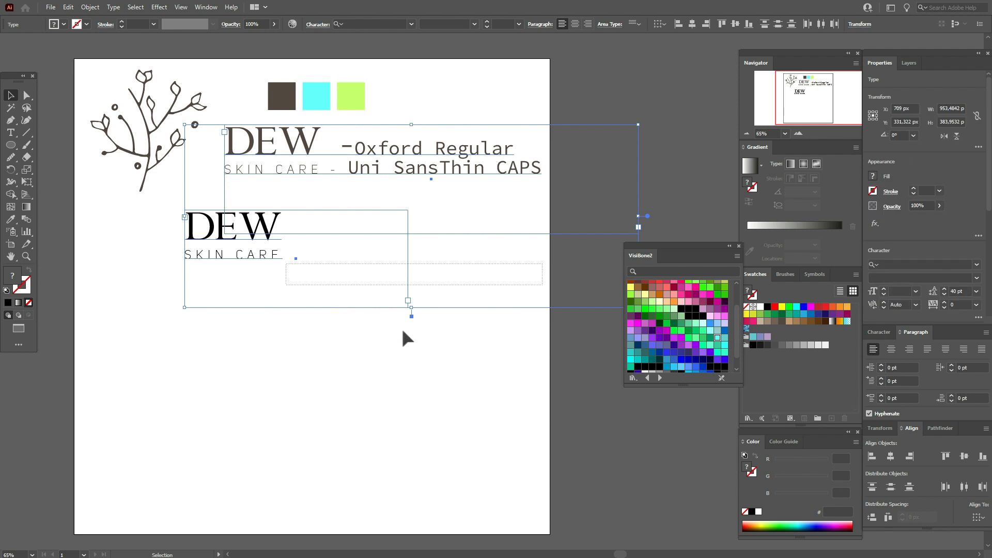
left_click(282, 233)
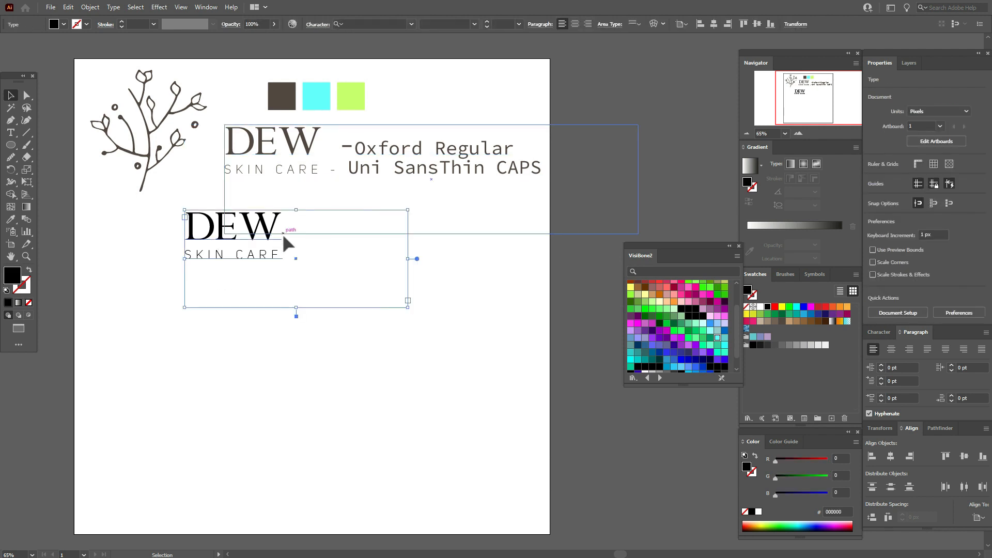
left_click_drag(211, 243, 271, 317)
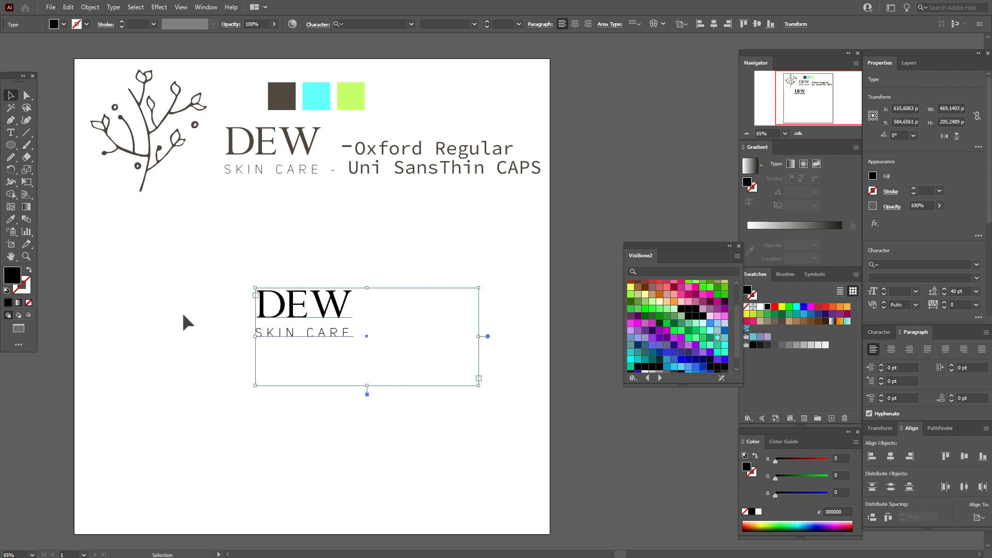
Colour the new DEW SKIN CARE lettering with the dark brown sampled from the brown colour square
left_click(12, 219)
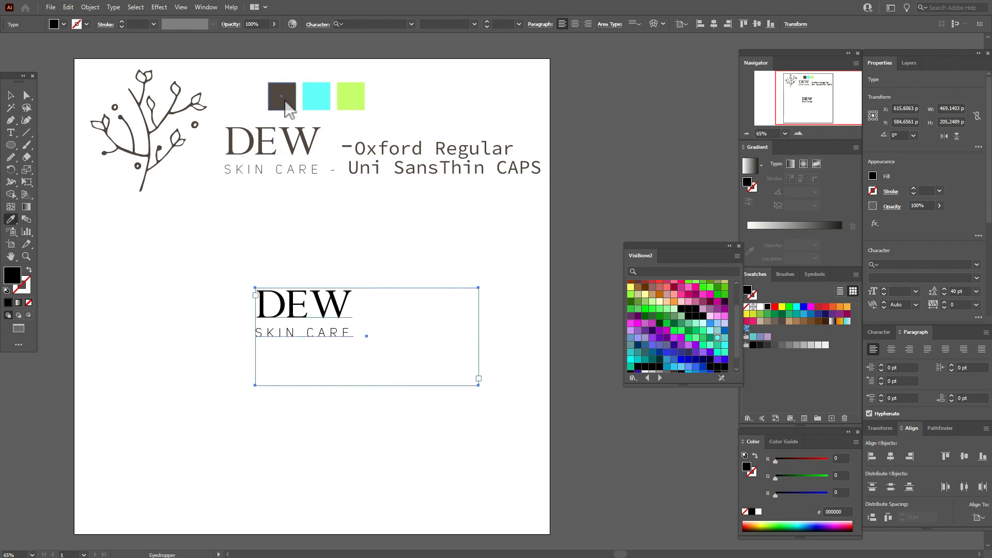
left_click(284, 101)
left_click(9, 97)
left_click(231, 284)
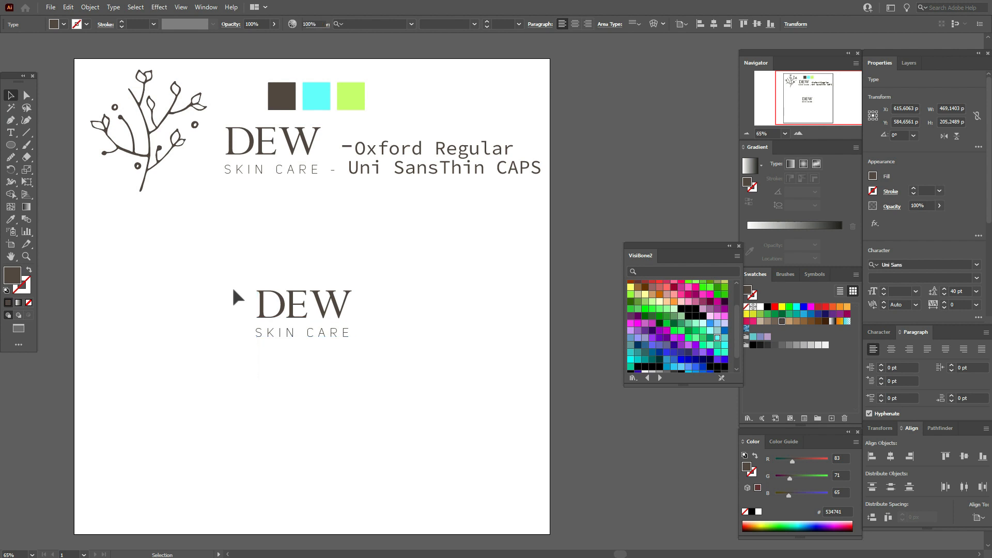
Convert the brown DEW SKIN CARE text to outlines and ungroup the letters
left_click(286, 310)
right_click(281, 304)
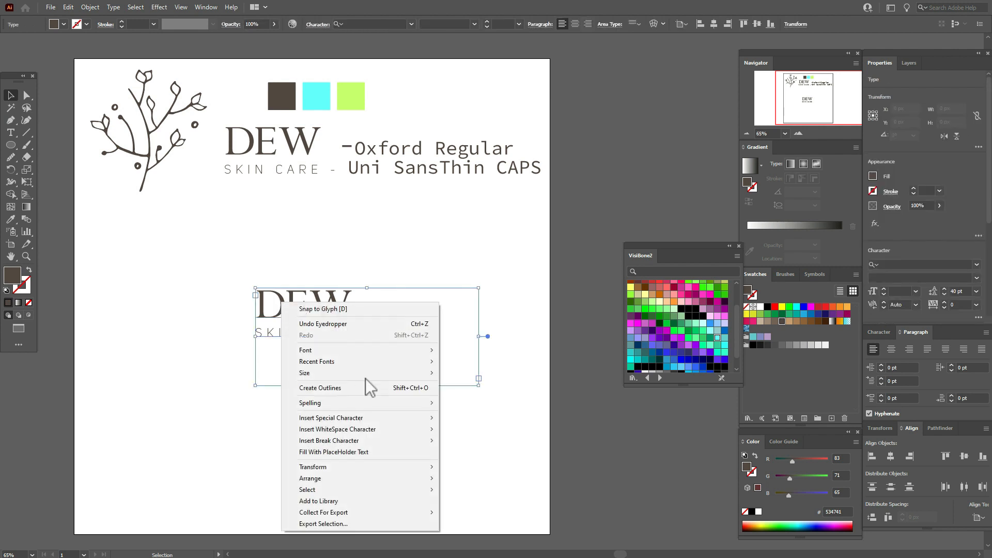
left_click(361, 389)
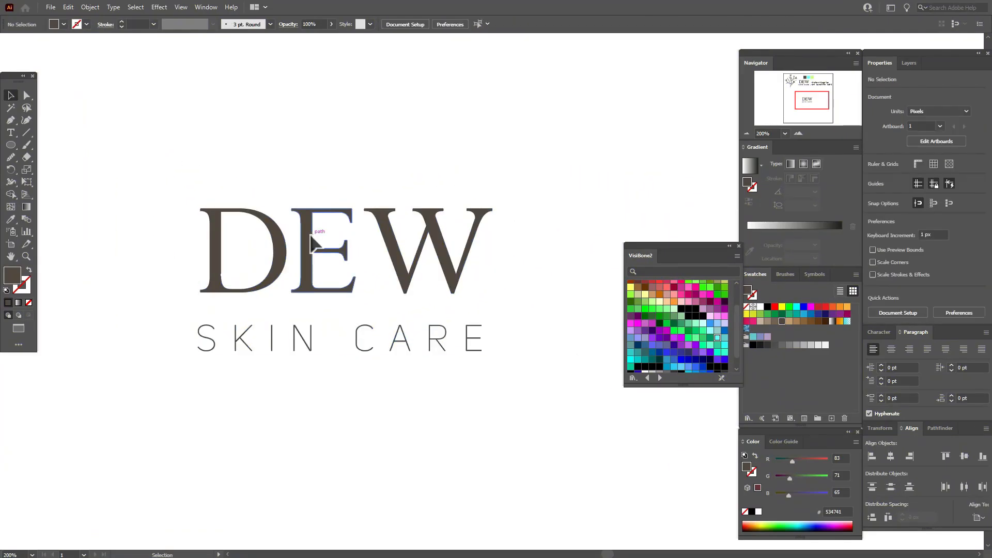
right_click(311, 237)
left_click(379, 321)
left_click(382, 389)
Nudge the letter E of DEW 2 px to the right to even out the letter spacing
left_click(317, 283)
key("Right")
key("Right")
left_click(576, 202)
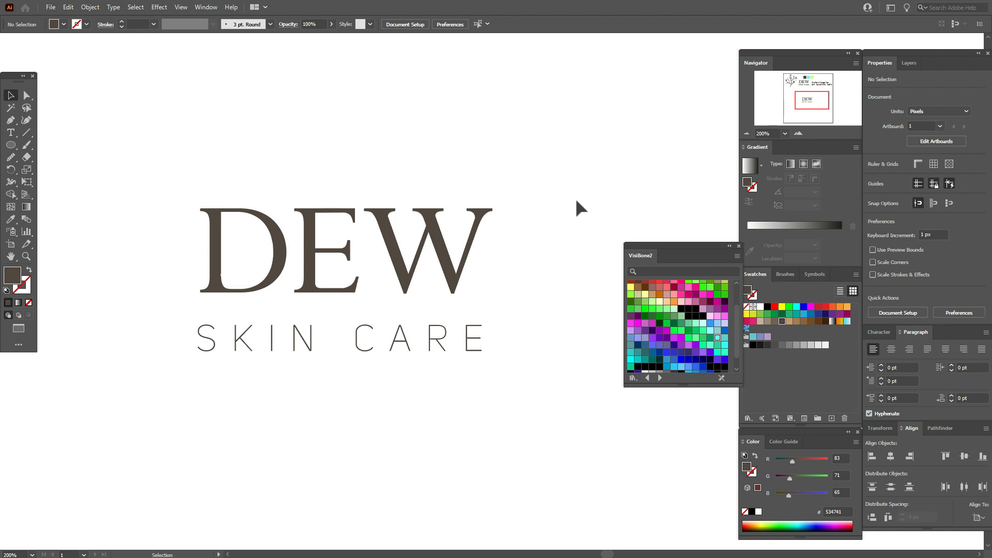
Group the SKIN CARE letters and fit the line to DEW's outer edges at about 199.5 px wide, moved 2 px down
left_click_drag(279, 325, 510, 356)
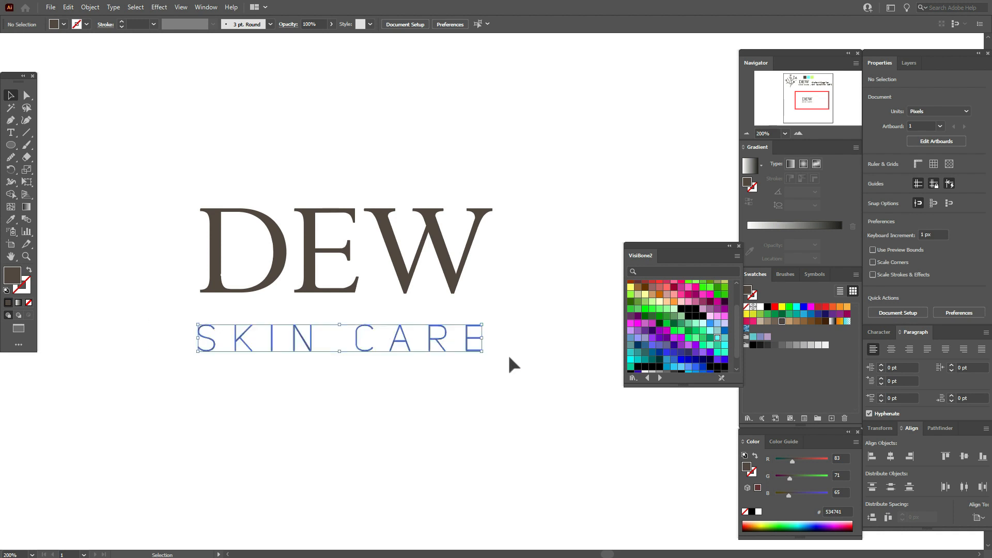
key("ctrl+g")
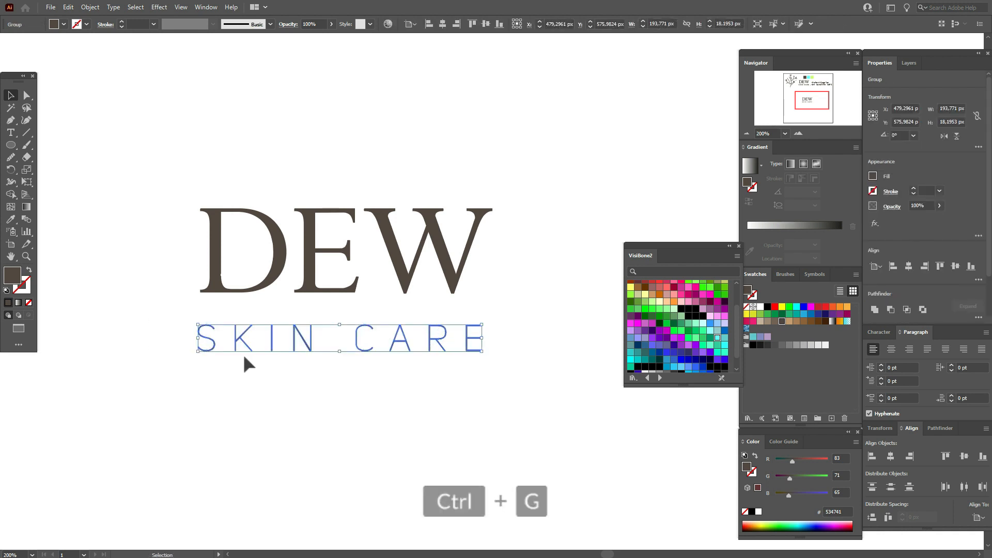
left_click_drag(202, 346, 208, 346)
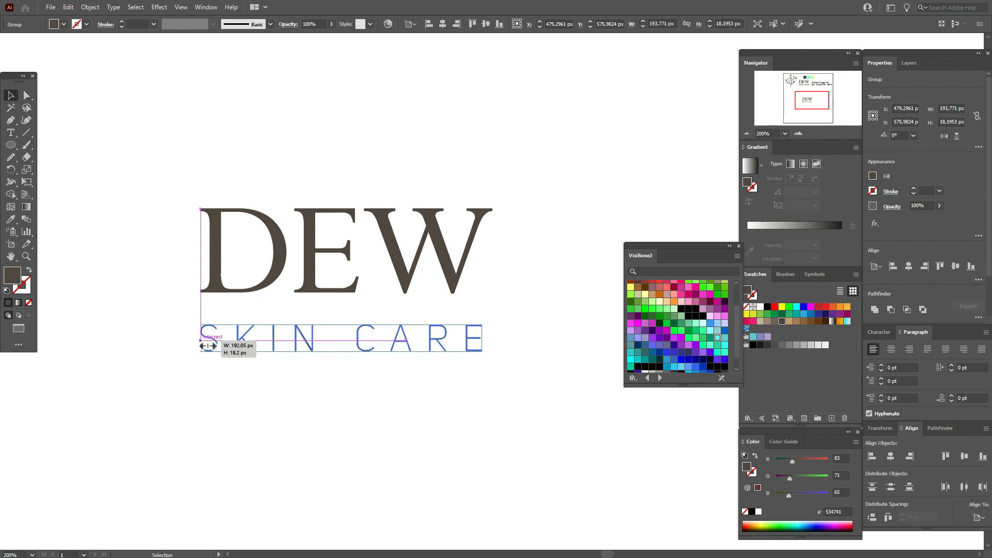
left_click_drag(208, 346, 208, 346)
left_click_drag(483, 338, 495, 341)
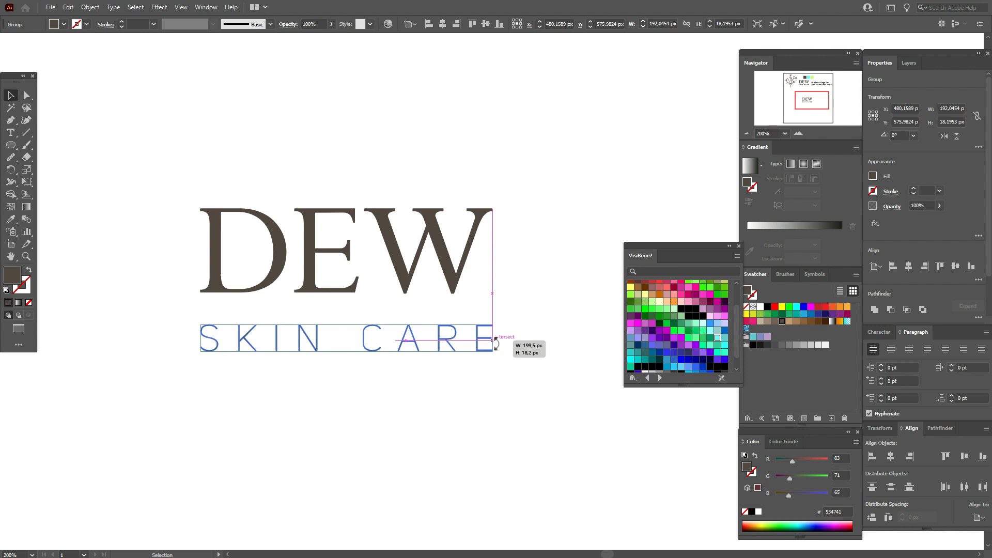
left_click_drag(495, 341, 495, 342)
key("Down")
key("Down")
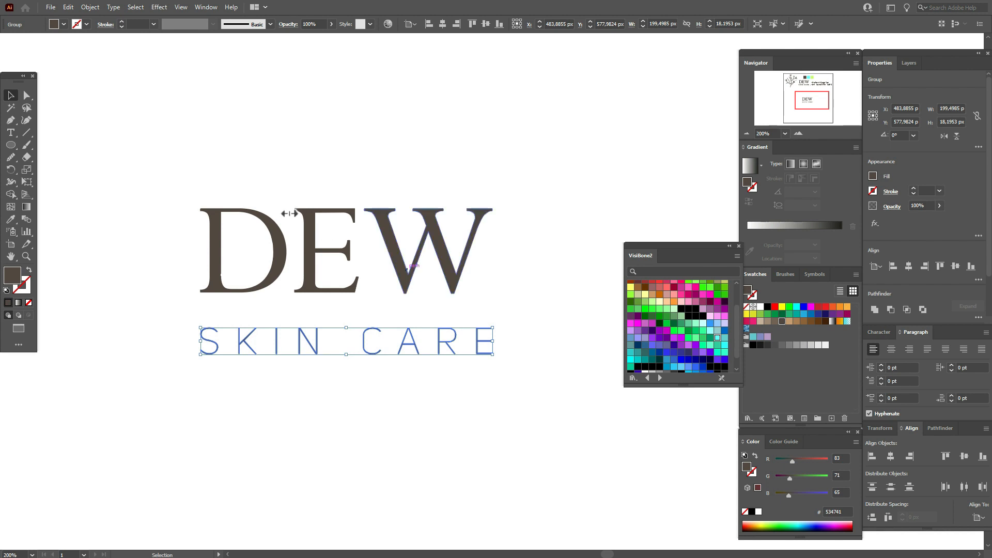
Group the DEW letters and combine them with the SKIN CARE line into one group
left_click_drag(189, 172, 491, 298)
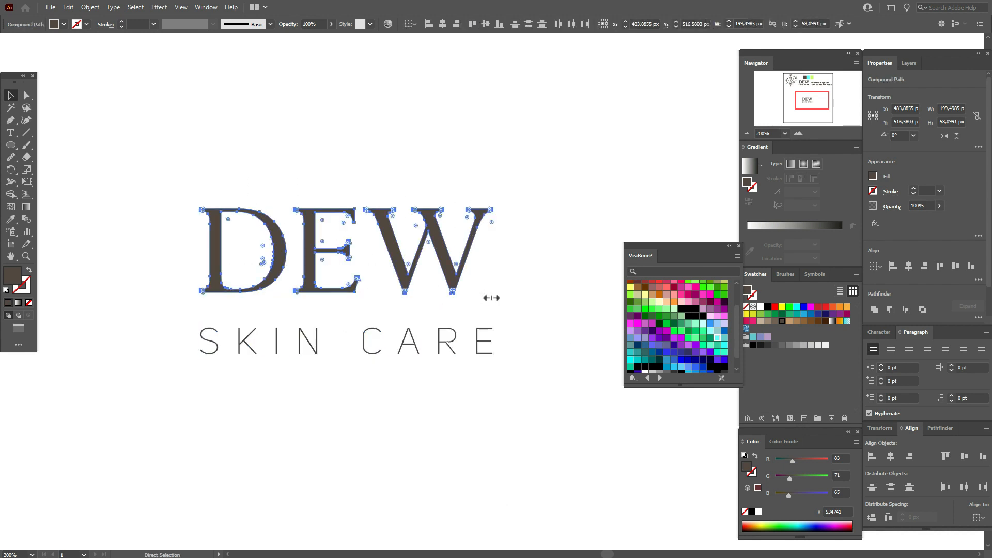
key("ctrl+g")
left_click_drag(284, 186, 439, 388)
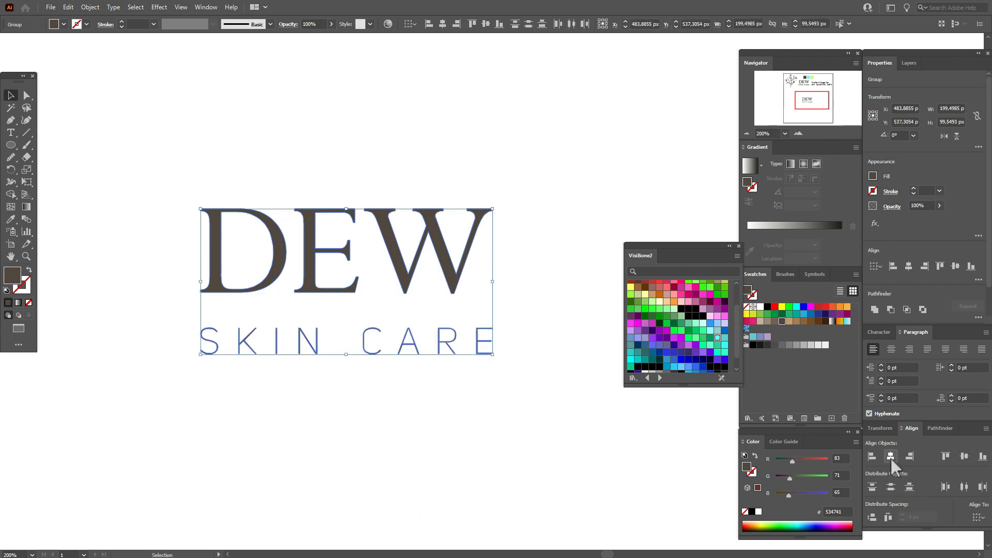
right_click(394, 298)
left_click(446, 381)
left_click(453, 391)
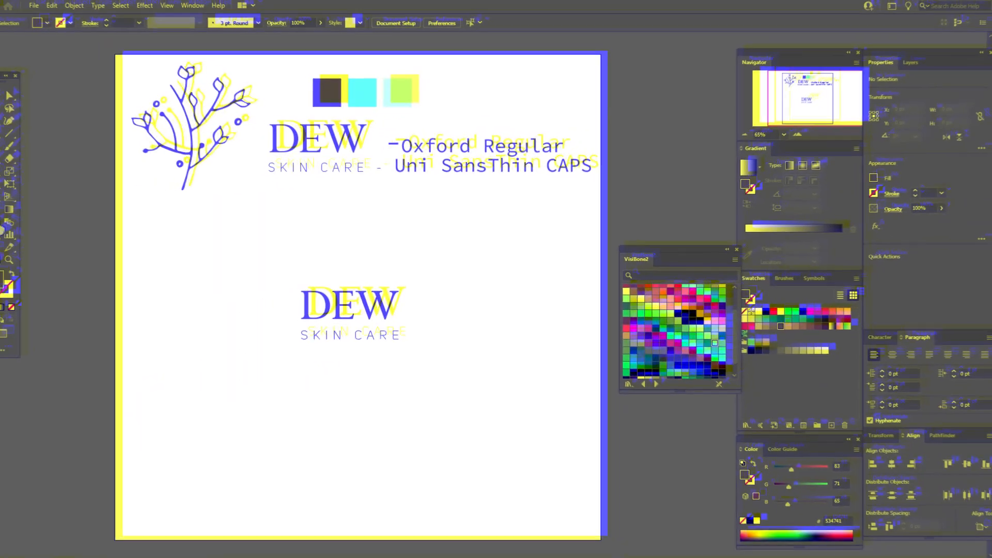
Draw a circle about 144 px across beside the DEW lettering, filled with the cyan of the colour square
left_click(369, 106)
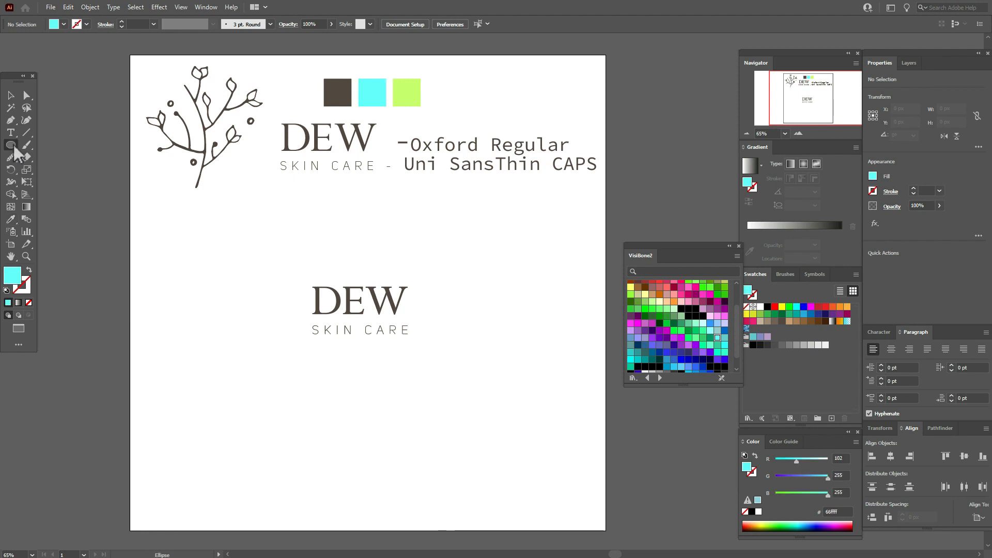
left_click(13, 144)
left_click(38, 168)
left_click_drag(235, 271, 308, 333)
Reshape the cyan circle into an irregular blob by shifting its side anchor points and adjusting the lower curve
left_click(29, 100)
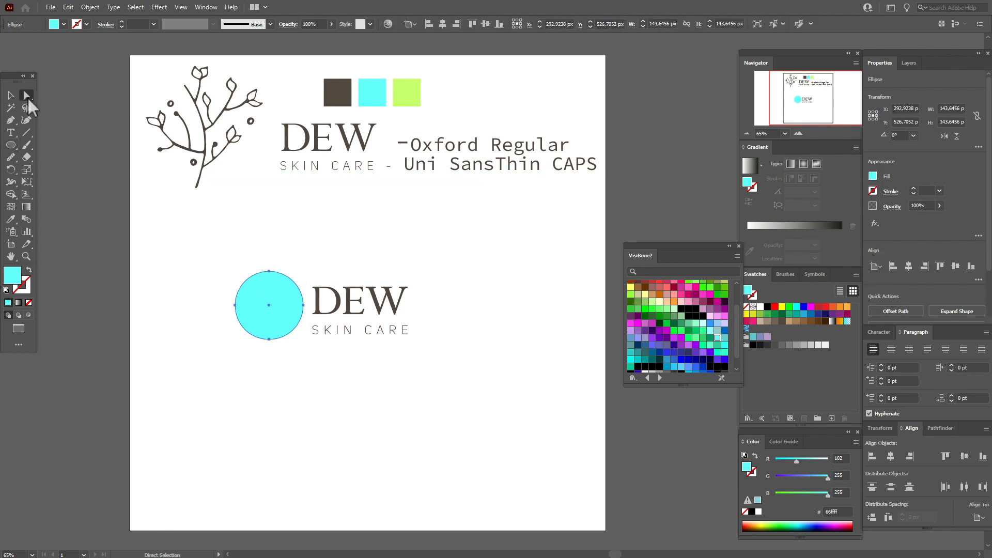
left_click_drag(235, 305, 232, 296)
left_click_drag(303, 306, 306, 313)
left_click_drag(269, 340, 270, 342)
left_click_drag(308, 314, 269, 343)
left_click(186, 299)
left_click(270, 368)
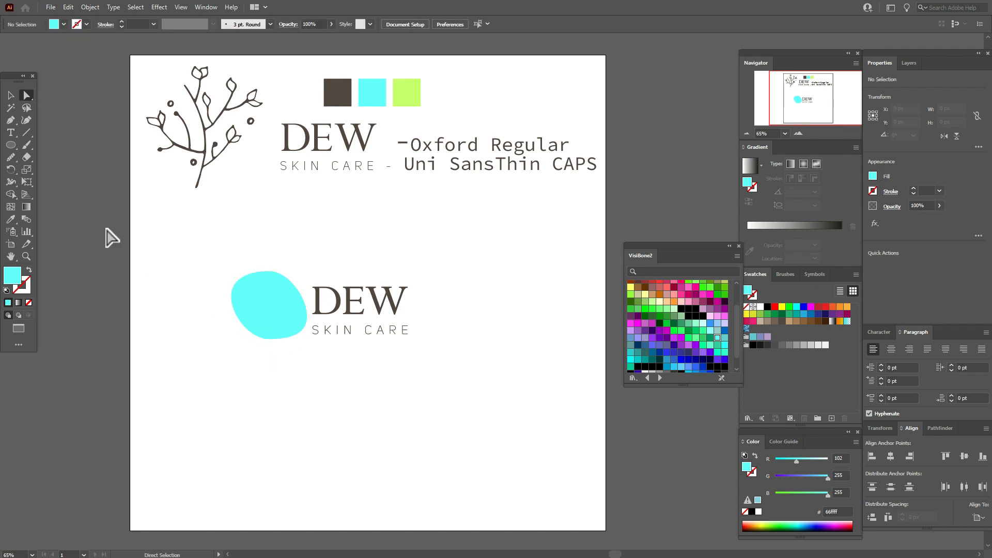
Duplicate the cyan blob as a smaller, rotated copy about 89 × 91 px and colour it with the light green sample
left_click(256, 294, "ctrl")
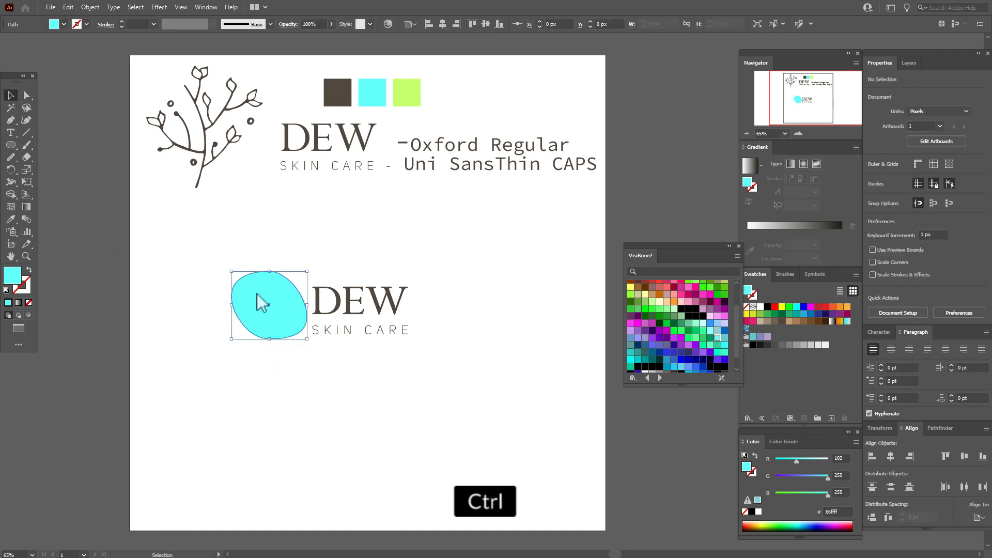
key("ctrl+c")
key("ctrl+v")
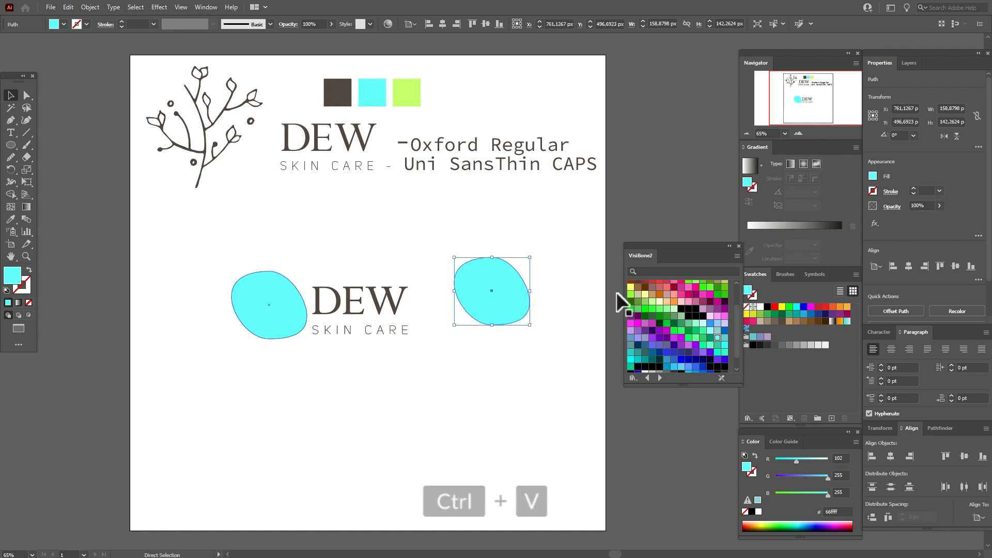
left_click_drag(538, 293, 513, 285)
key("i")
left_click(406, 94)
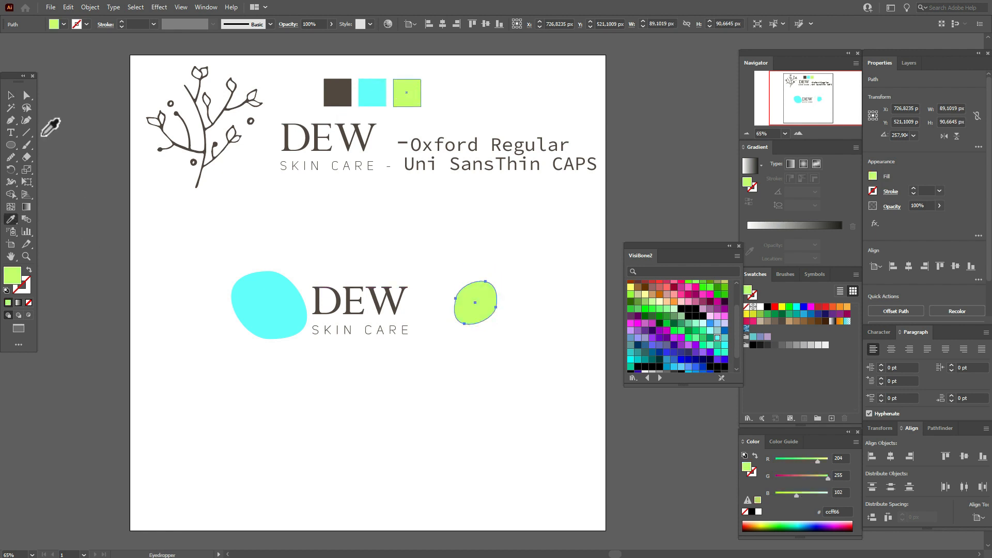
Place the green blob over the cyan blob's lower-left edge and send both shapes to the back
left_click(11, 95)
left_click_drag(463, 308, 241, 336)
left_click_drag(216, 252, 285, 334)
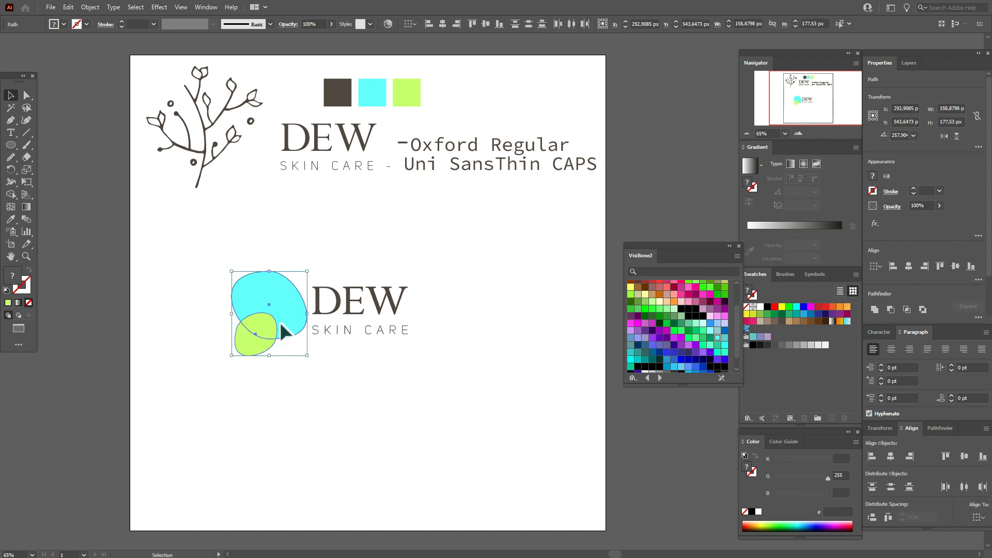
right_click(285, 330)
mouse_move(339, 271)
left_click(438, 306)
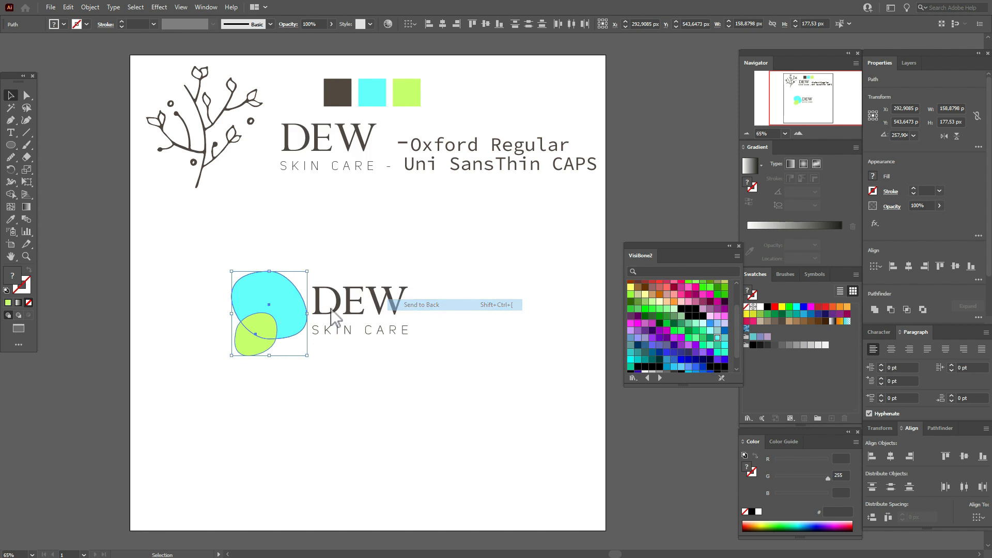
Place both blobs behind the lettering, enlarged to about 174 × 194 px overall, and shift the green blob slightly up
left_click_drag(288, 321, 403, 316)
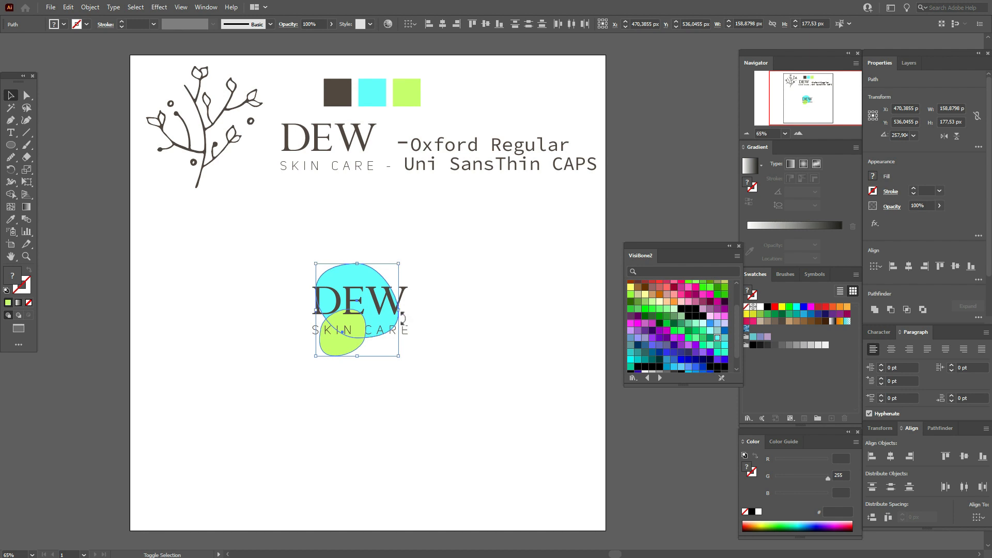
left_click(437, 327)
left_click_drag(343, 349, 336, 336)
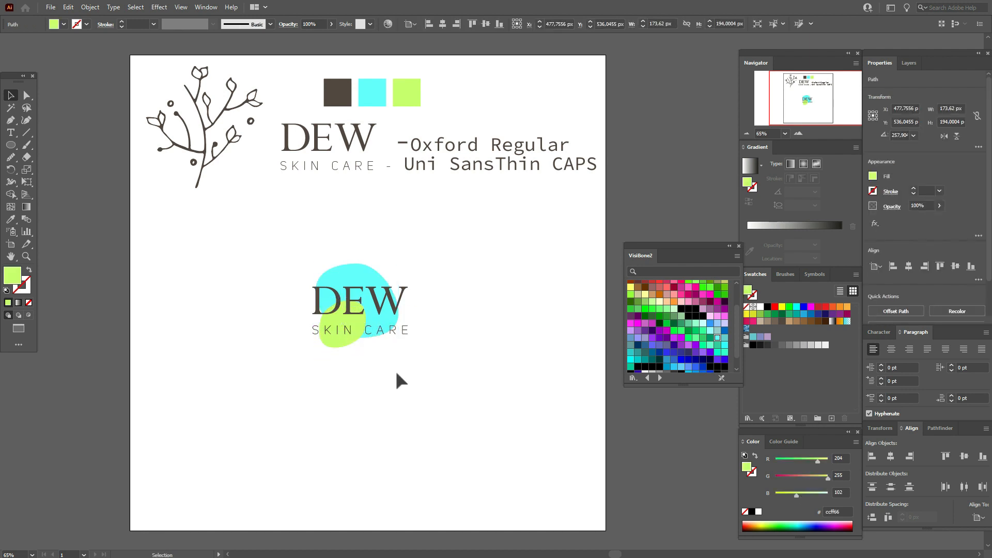
left_click(397, 373)
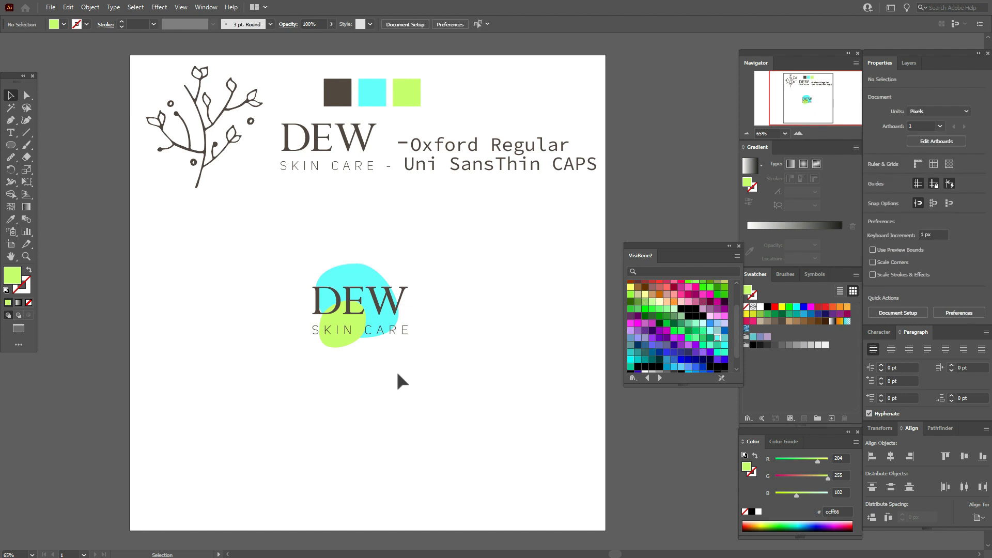
Move the branch drawing to the left side of the DEW lettering and rotate it so its stem stands upright
left_click(226, 150)
left_click_drag(225, 150, 256, 315)
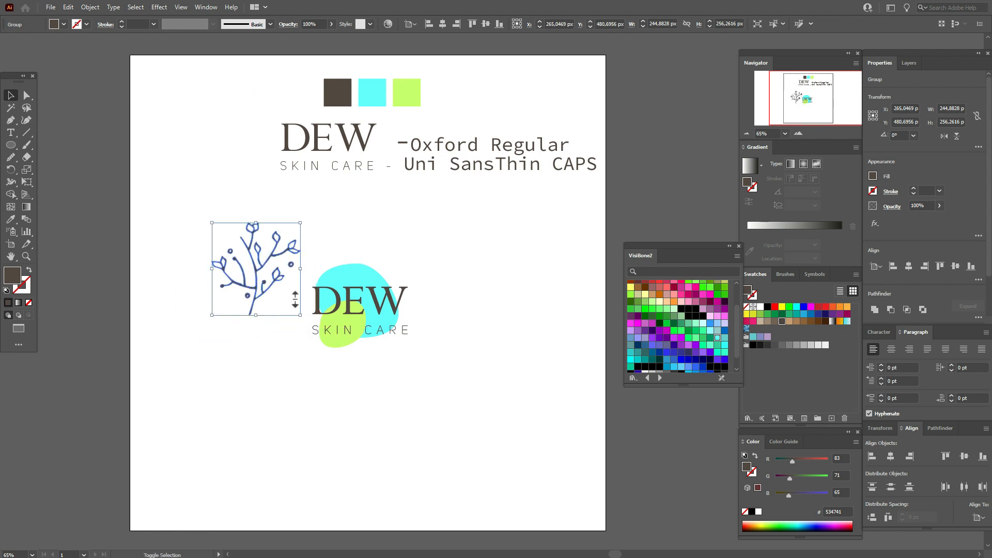
left_click_drag(310, 274, 311, 297)
left_click(461, 309)
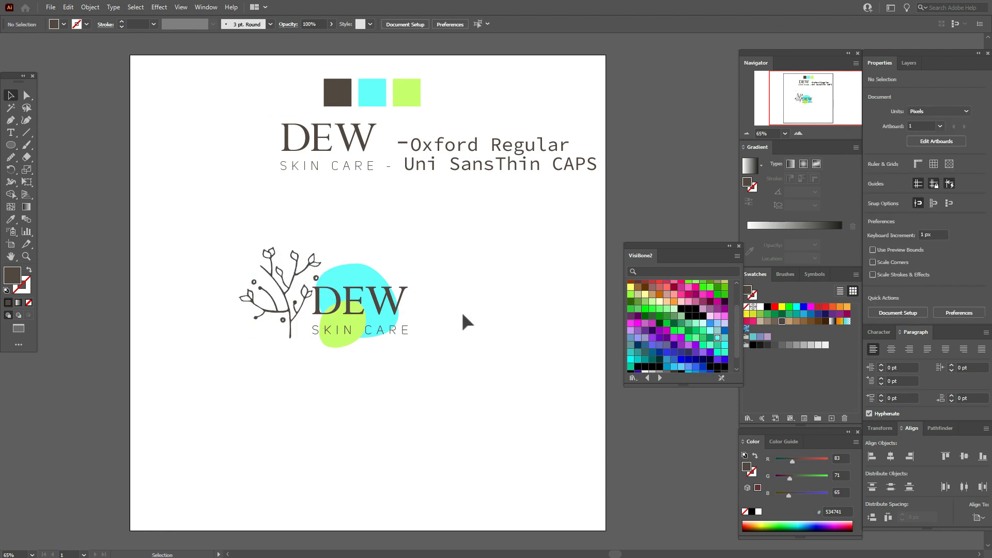
Move the whole logo, with branch, blobs and lettering, to the left half of the artboard
left_click_drag(217, 206, 472, 361)
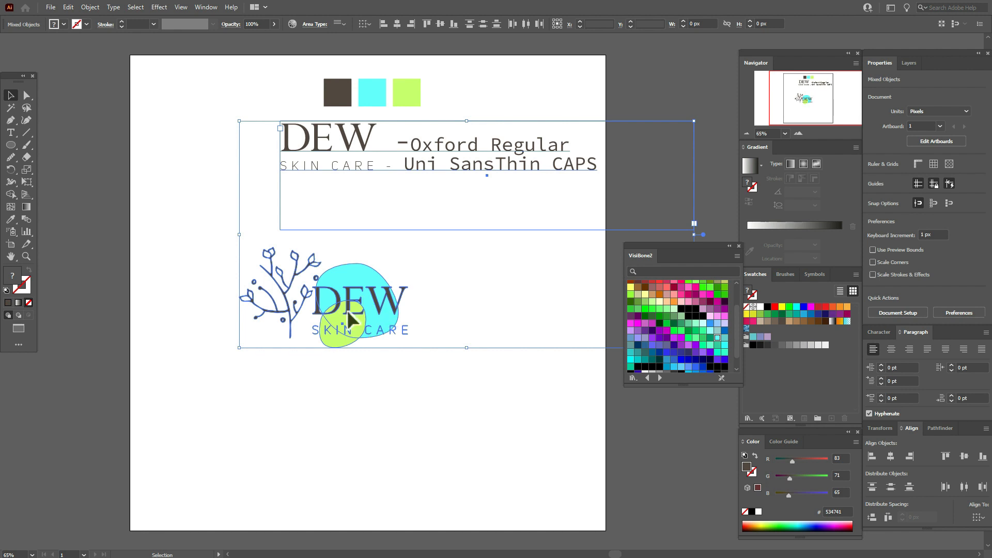
left_click(194, 268)
left_click_drag(210, 270, 409, 339)
left_click_drag(386, 305, 316, 311)
left_click(445, 312)
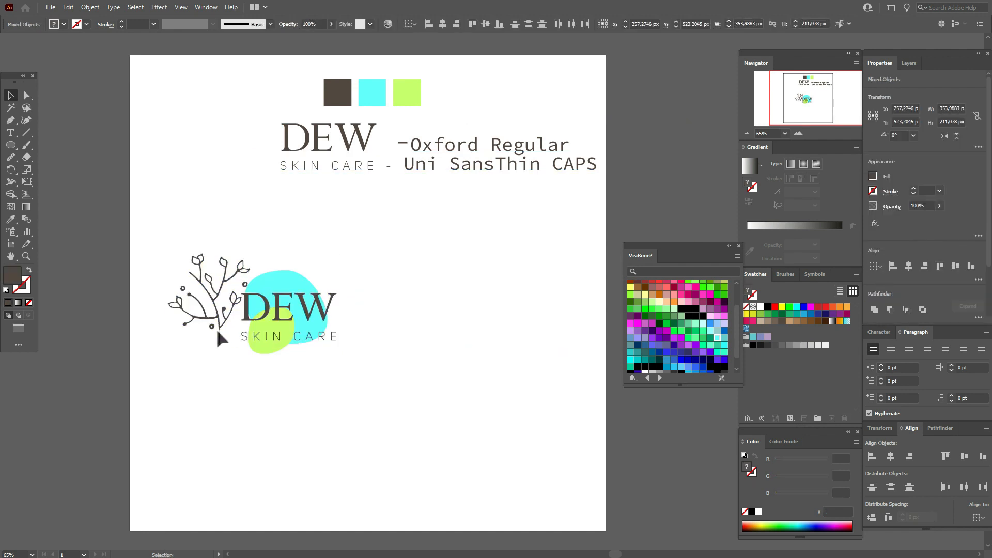
Shrink the branch slightly and lower it so its stem ends level with the SKIN CARE line
left_click(217, 333)
left_click_drag(226, 339, 225, 317)
left_click(429, 324)
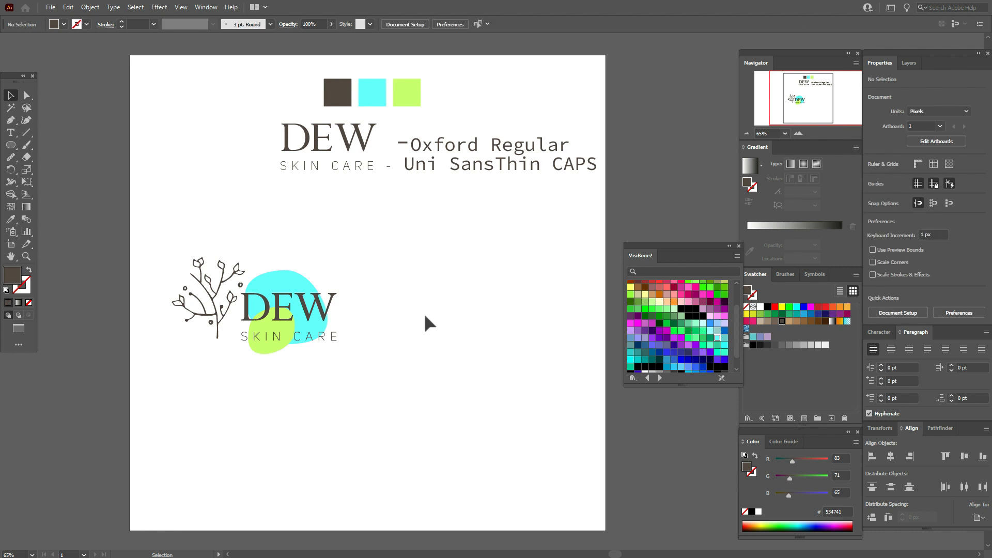
Duplicate the complete logo and place the copy on the right half of the artboard
left_click_drag(147, 255, 362, 372)
key("ctrl+c")
key("ctrl+v")
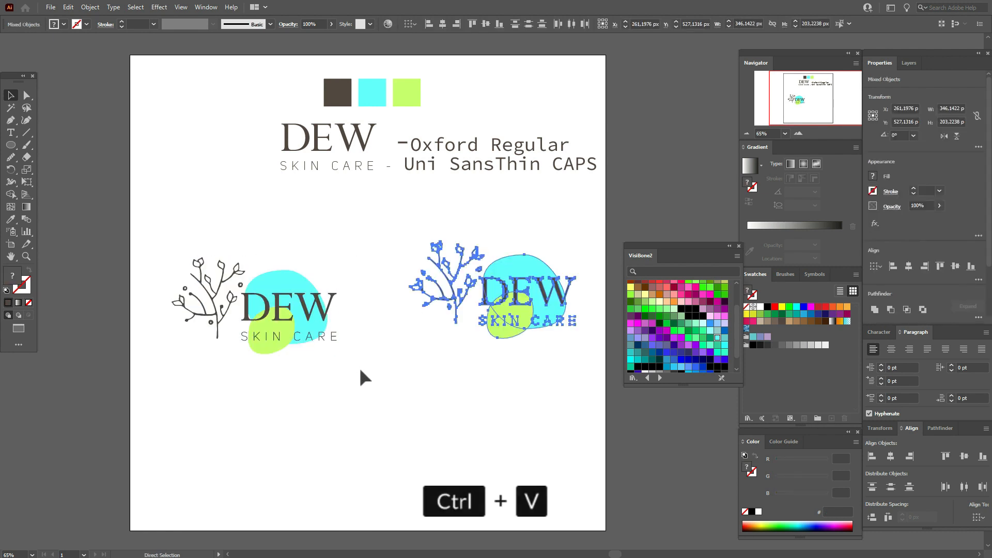
left_click_drag(523, 310, 492, 326)
left_click(562, 312)
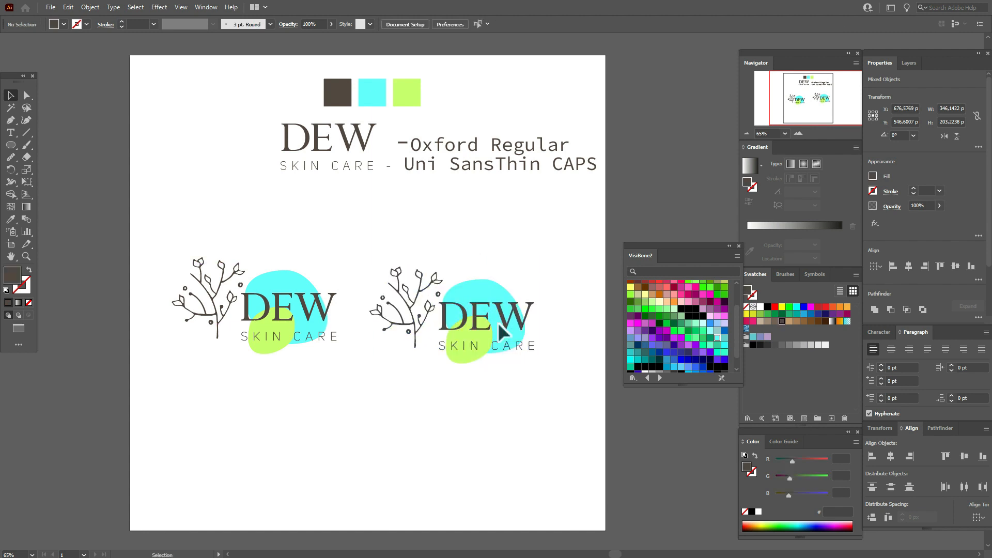
Move the right logo copy's branch above its DEW lettering, tilt it to the left, and group the lettering with its blobs
left_click_drag(423, 337, 506, 269)
left_click(552, 292)
left_click_drag(407, 310, 536, 357)
key("ctrl+g")
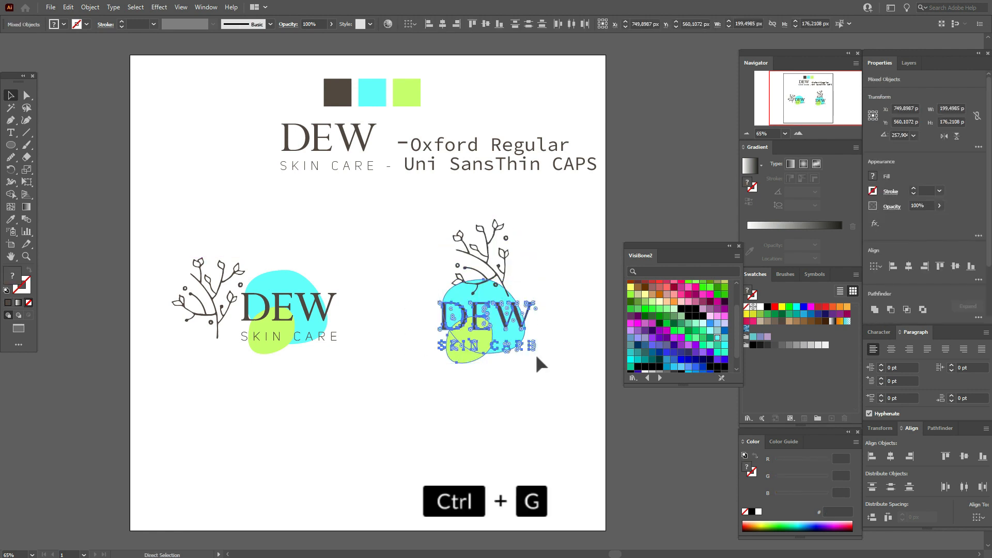
Bring the right logo's branch in front of the grouped lettering and blobs
left_click(510, 280)
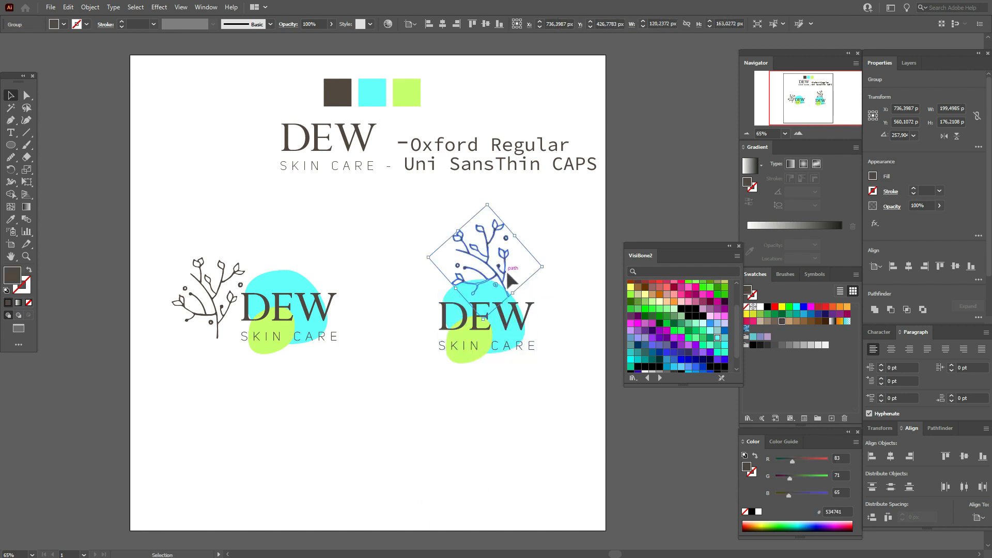
right_click(509, 273)
mouse_move(586, 400)
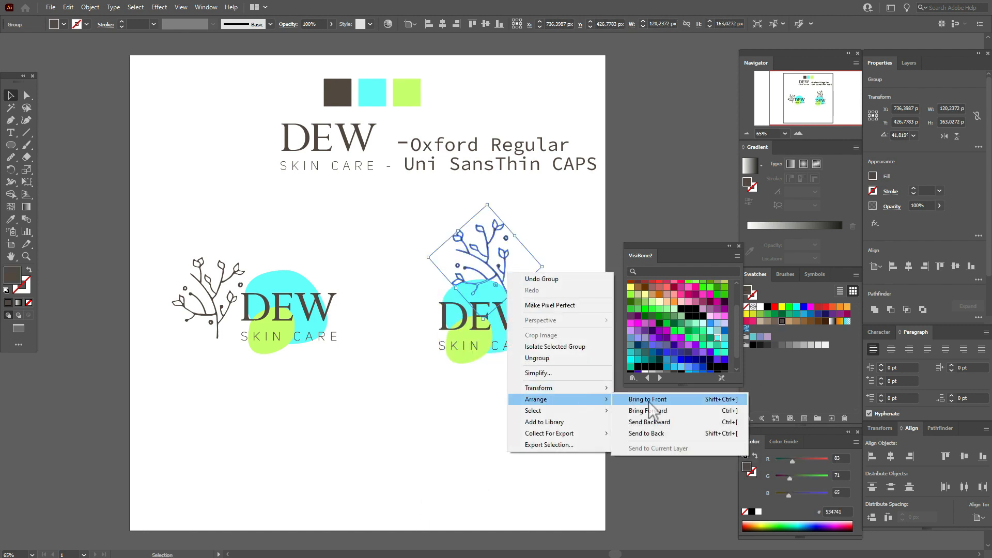
left_click(638, 411)
left_click(592, 411)
Centre the right logo's branch and its lettering group horizontally on each other
left_click_drag(406, 243, 568, 383)
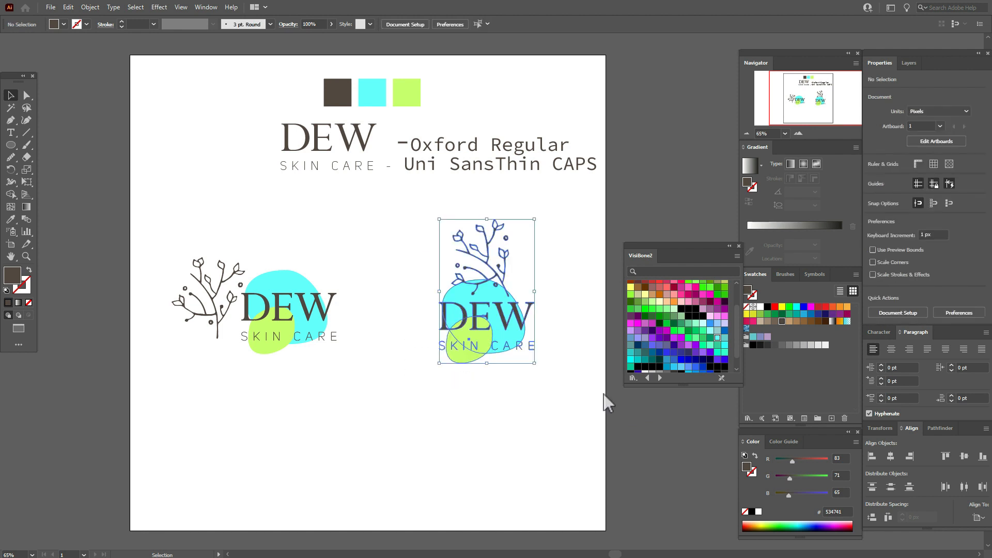
left_click(891, 457)
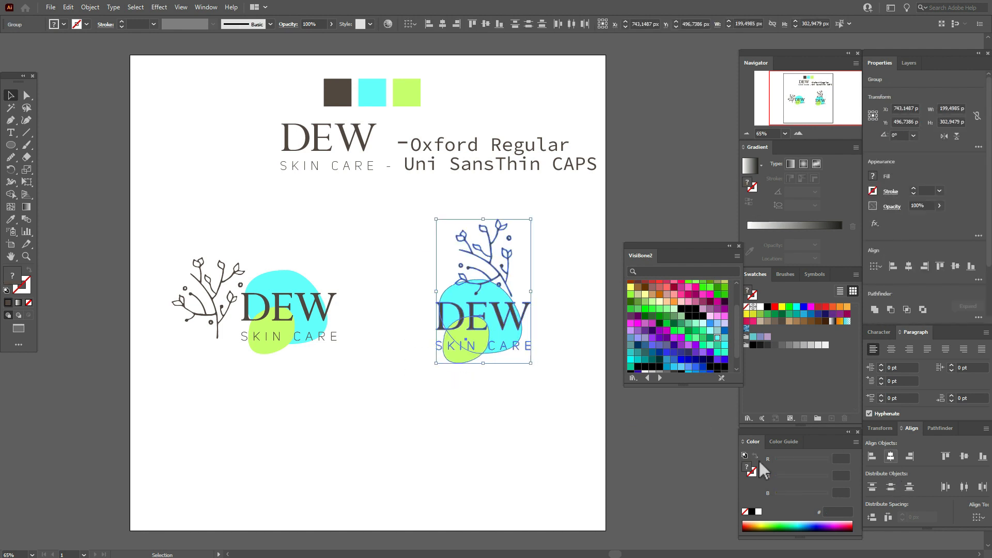
left_click(589, 457)
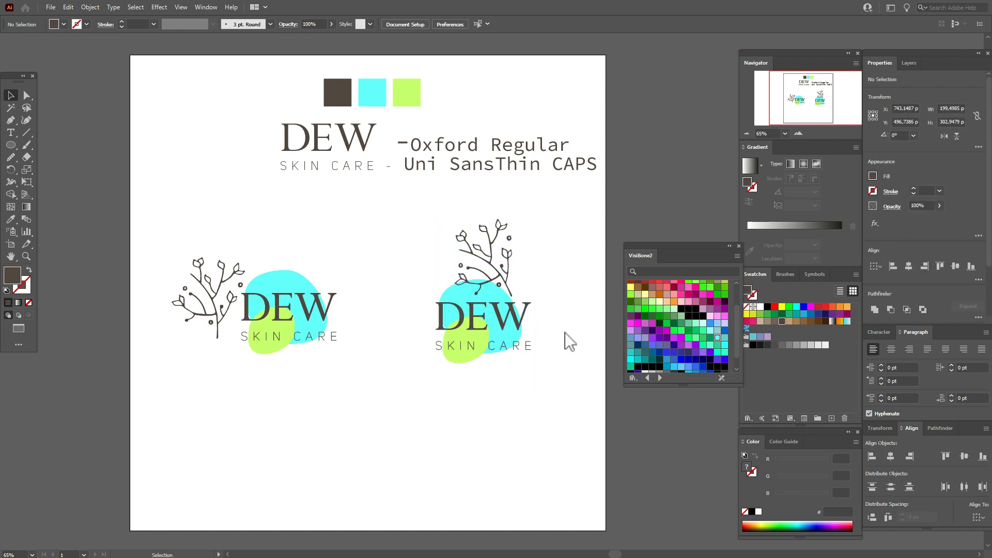
Nudge the right logo's branch 10 px left and 3 px up, and shift the left logo's branch slightly left
left_click(509, 276)
key("Left")
key("Left")
key("Left")
key("Left")
key("Left")
key("Left")
key("Left")
key("Left")
key("Left")
key("Left")
key("Left")
key("Left")
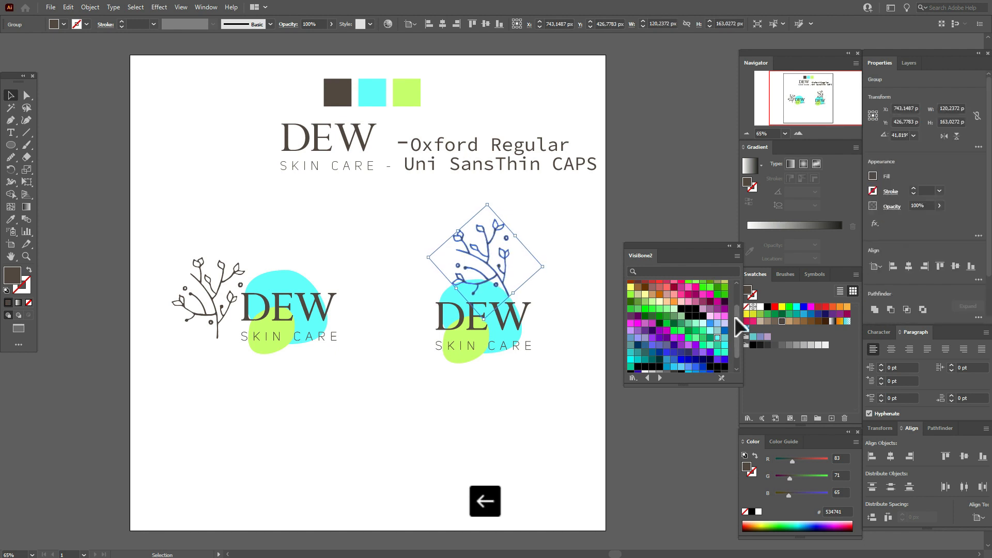
key("Up")
key("Up")
key("Up")
left_click(563, 303)
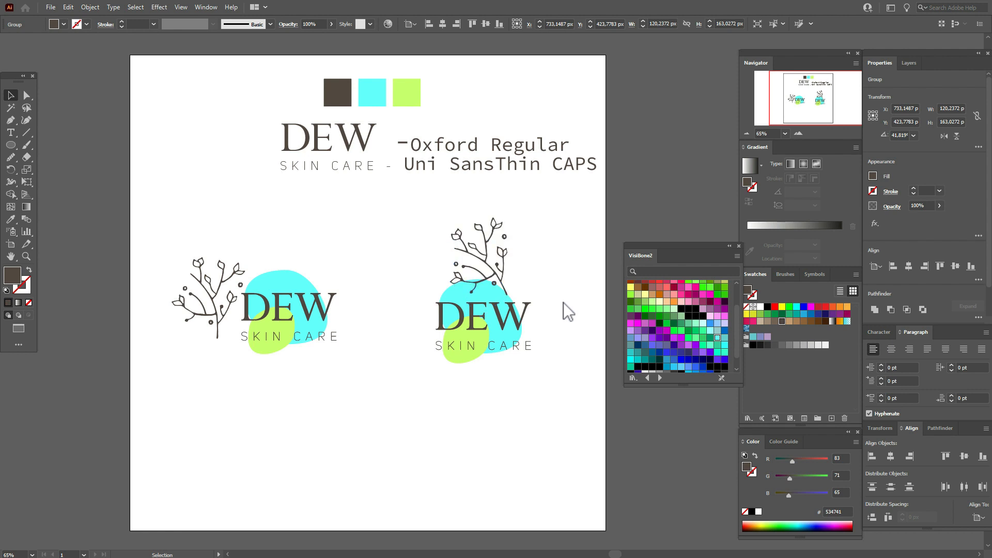
left_click(228, 326)
key("Left")
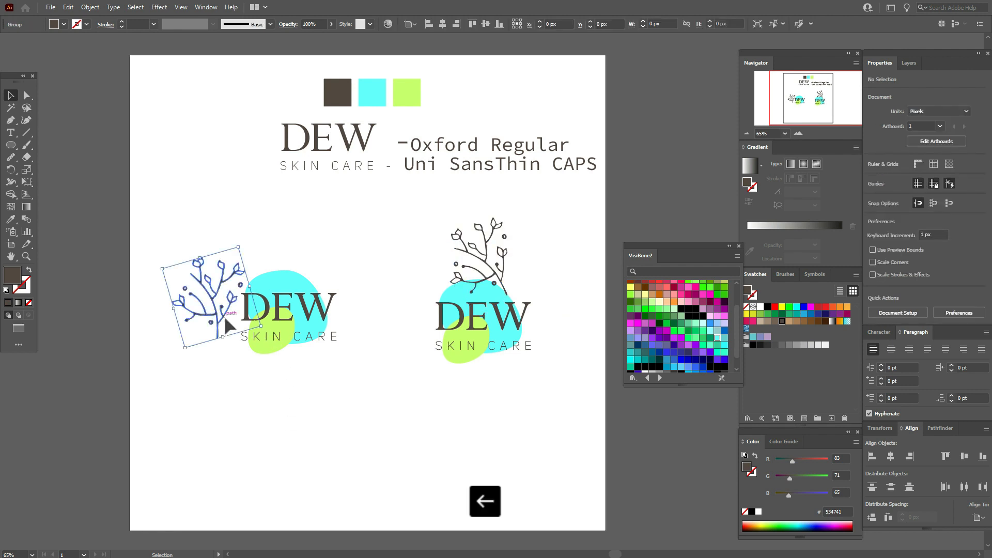
Shrink the right logo's branch to about 89 × 120 px, keeping its stem end just above the DEW lettering
left_click(492, 221)
key("shift")
left_click_drag(487, 208, 489, 234)
left_click_drag(503, 274, 508, 272)
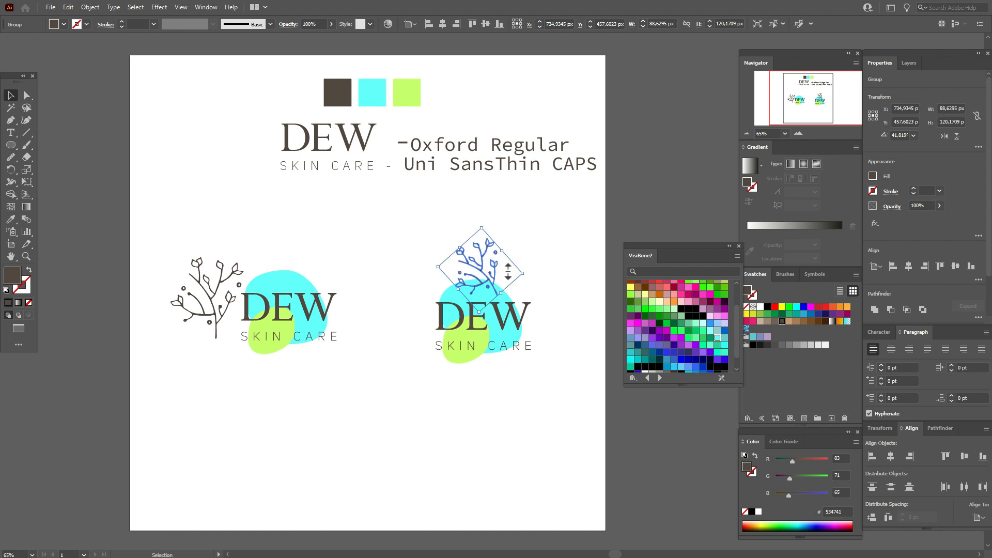
left_click(569, 270)
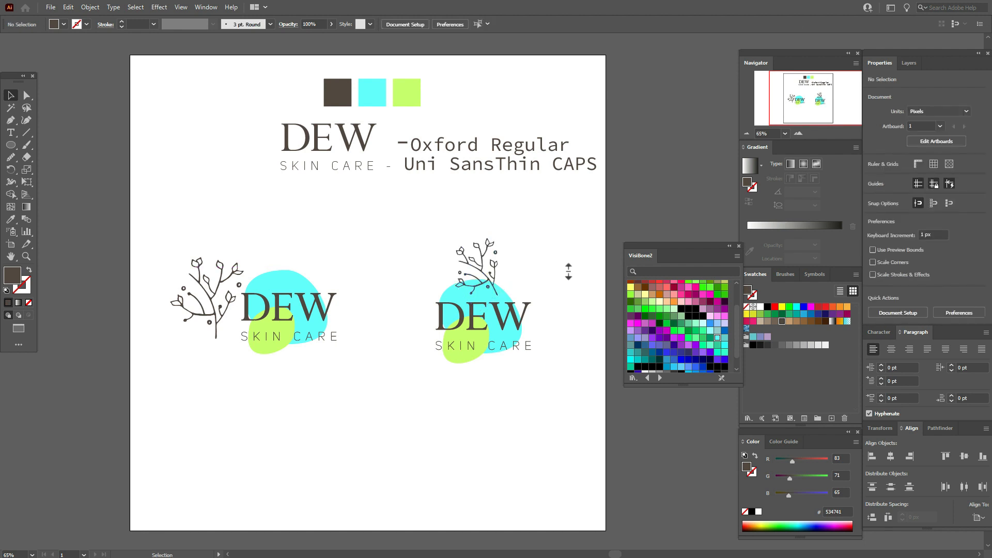
Move the colour squares, reference lettering and font notes together to the left so they sit centred across the artboard
left_click_drag(266, 76, 656, 217)
left_click_drag(478, 158, 472, 159)
key("ctrl+h")
left_click(692, 184)
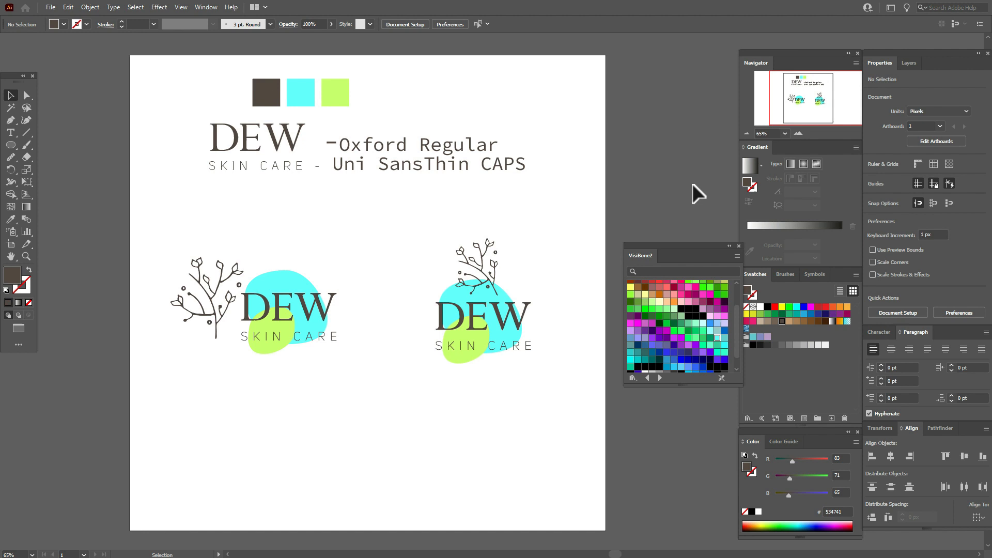